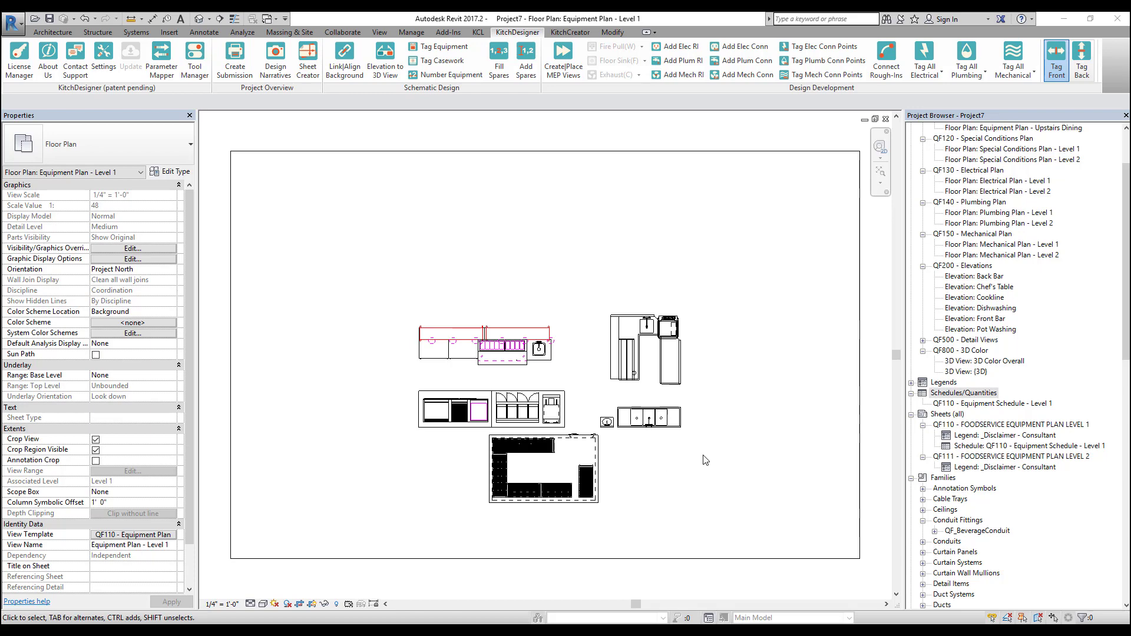
# Step: Bring up the creation menu for Schedules/Quantities in the Project Browser
pyautogui.rightClick(959, 396)
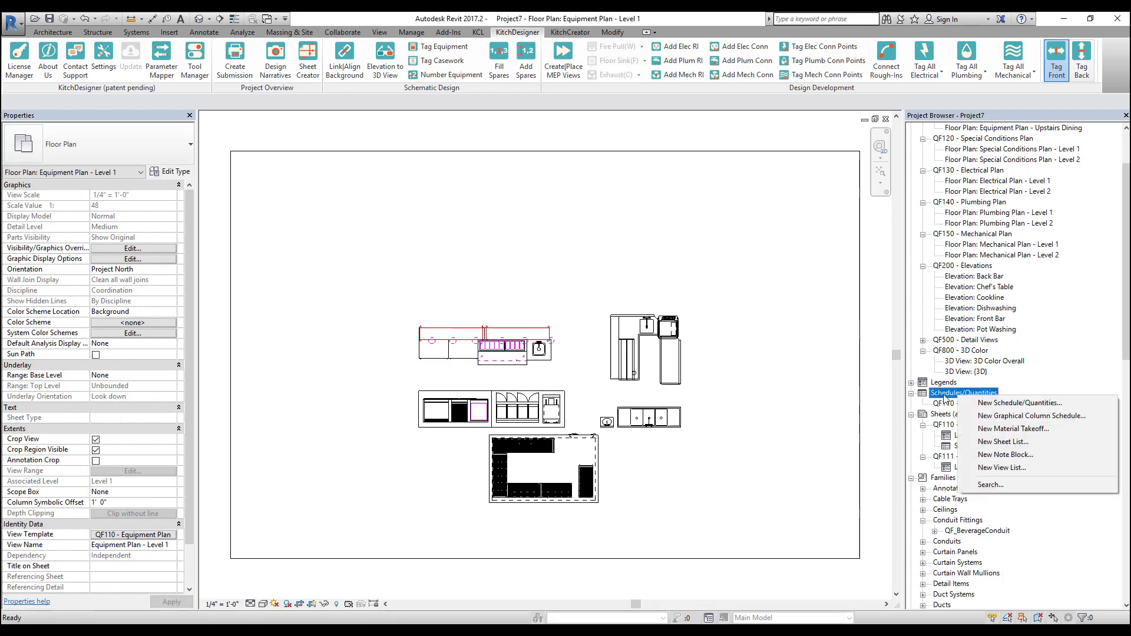
# Step: Create a new Specialty Equipment schedule named 'Plumbing Schedule'
pyautogui.click(1006, 404)
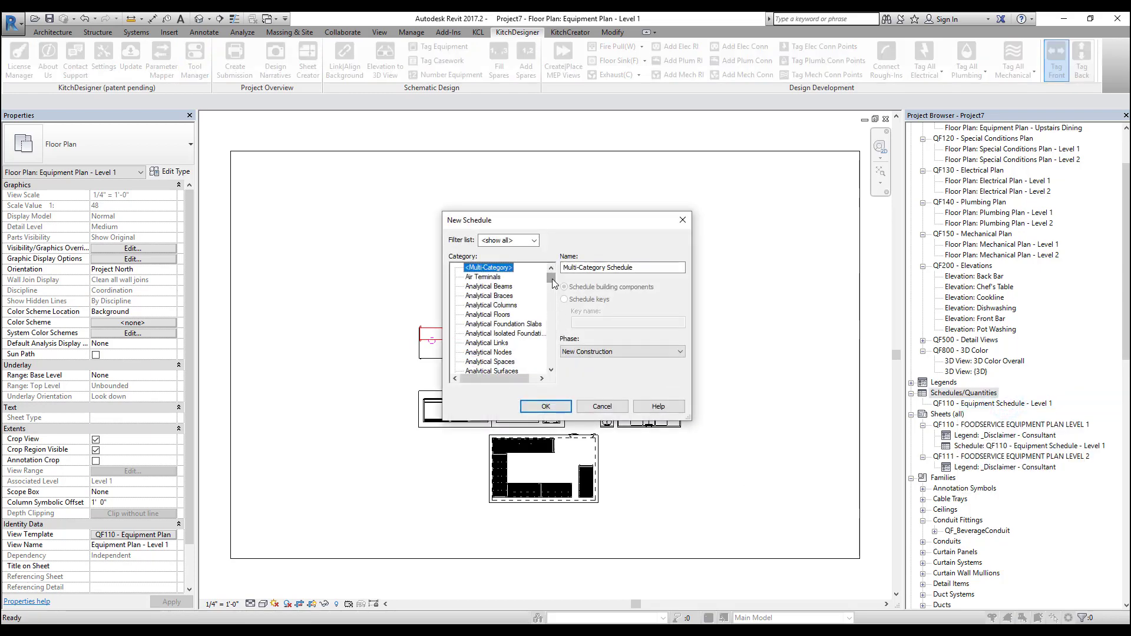
pyautogui.moveTo(552, 285); pyautogui.dragTo(549, 351)
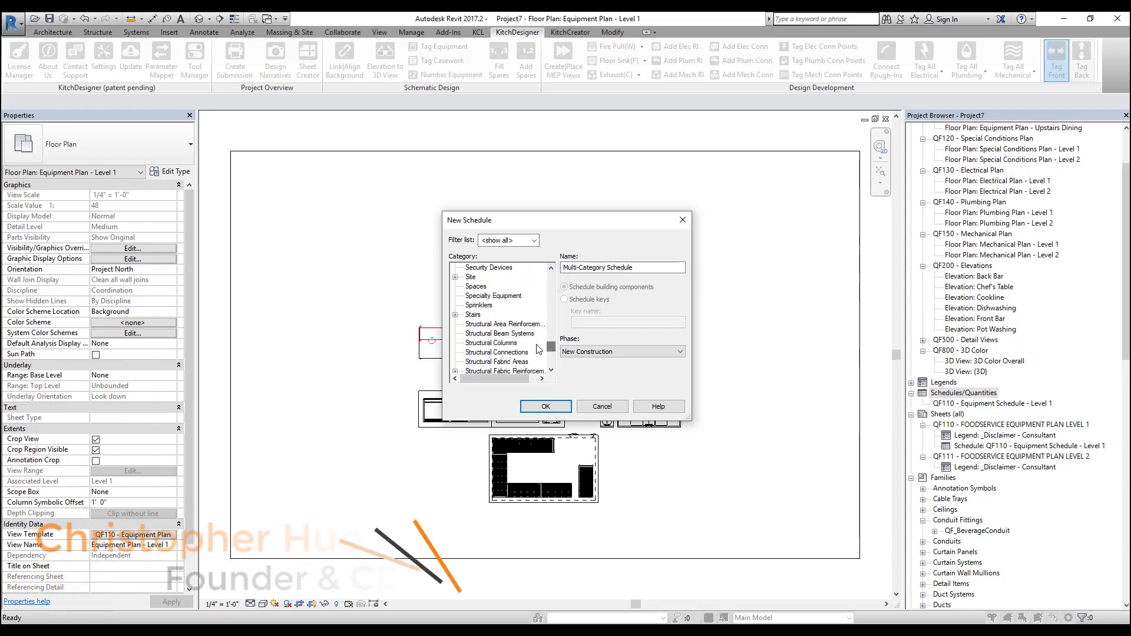
pyautogui.click(491, 297)
pyautogui.moveTo(620, 267); pyautogui.dragTo(515, 283)
pyautogui.write('Pl;u')
pyautogui.press('BackSpace')
pyautogui.press('BackSpace')
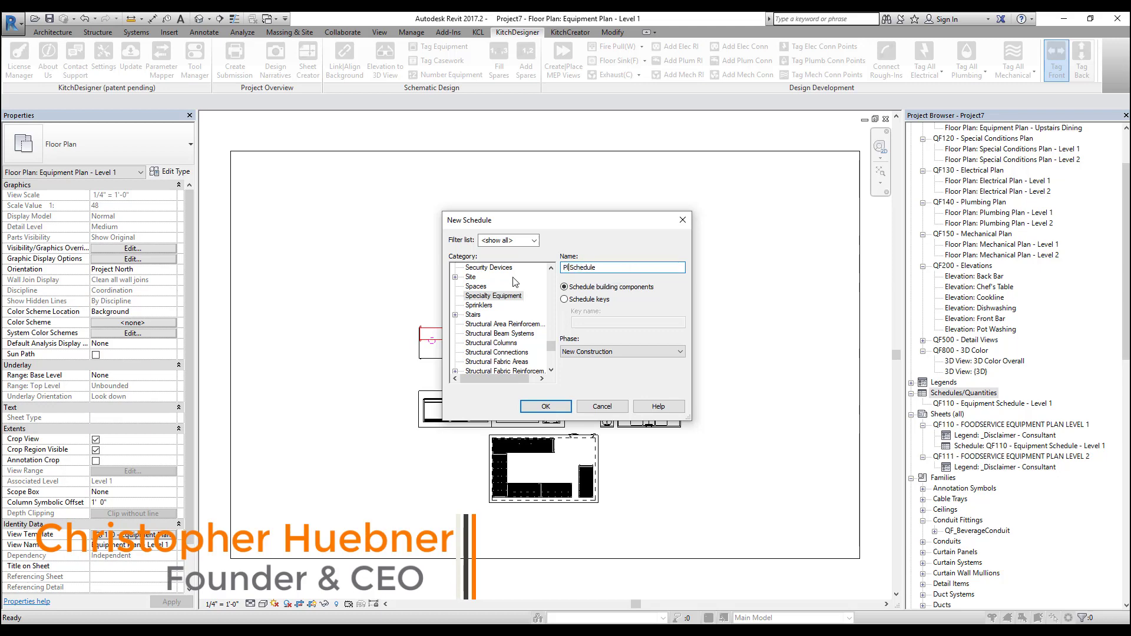
pyautogui.write('umbing')
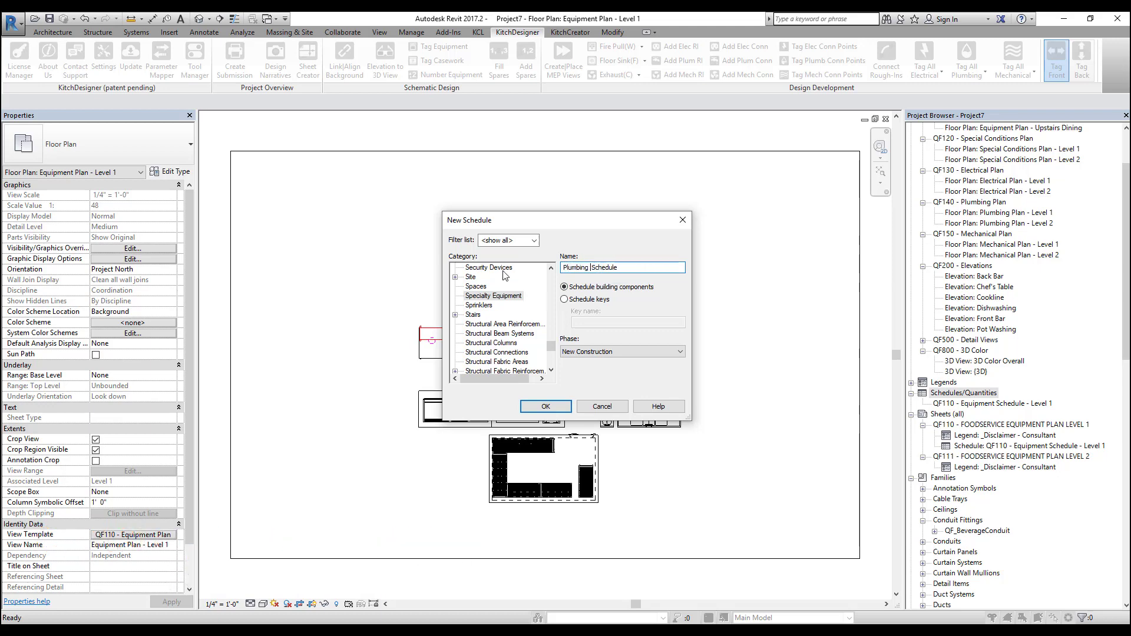
pyautogui.click(545, 407)
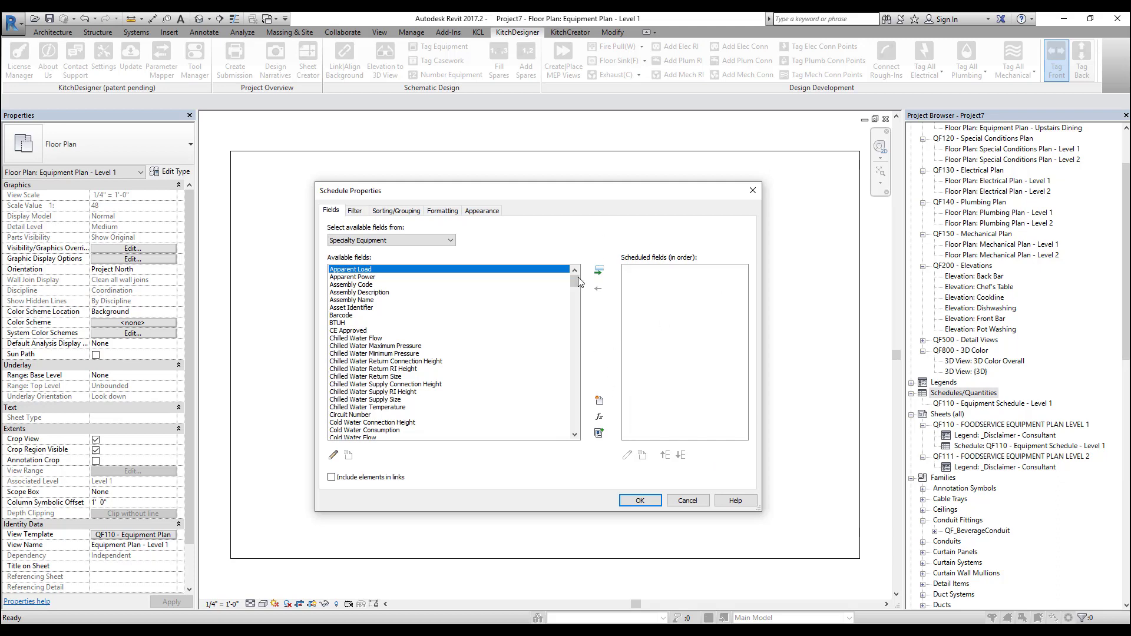
# Step: Add Mark, Description, Cold Water Size and Cold Water RI Height as scheduled fields
pyautogui.moveTo(577, 285); pyautogui.dragTo(574, 369)
pyautogui.click(338, 399)
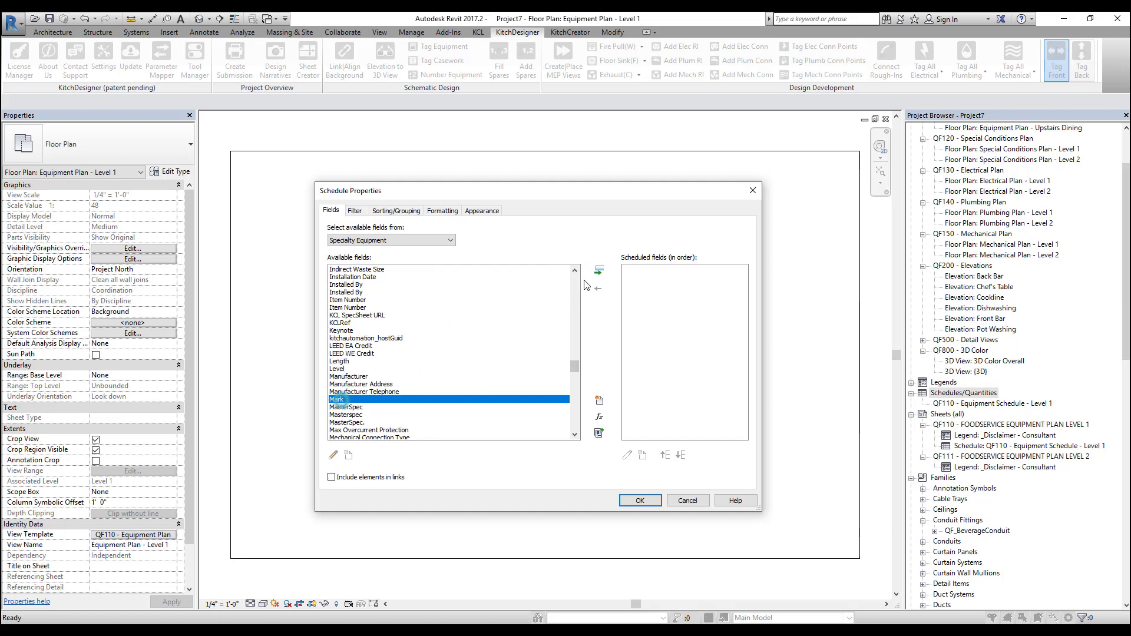
pyautogui.click(598, 272)
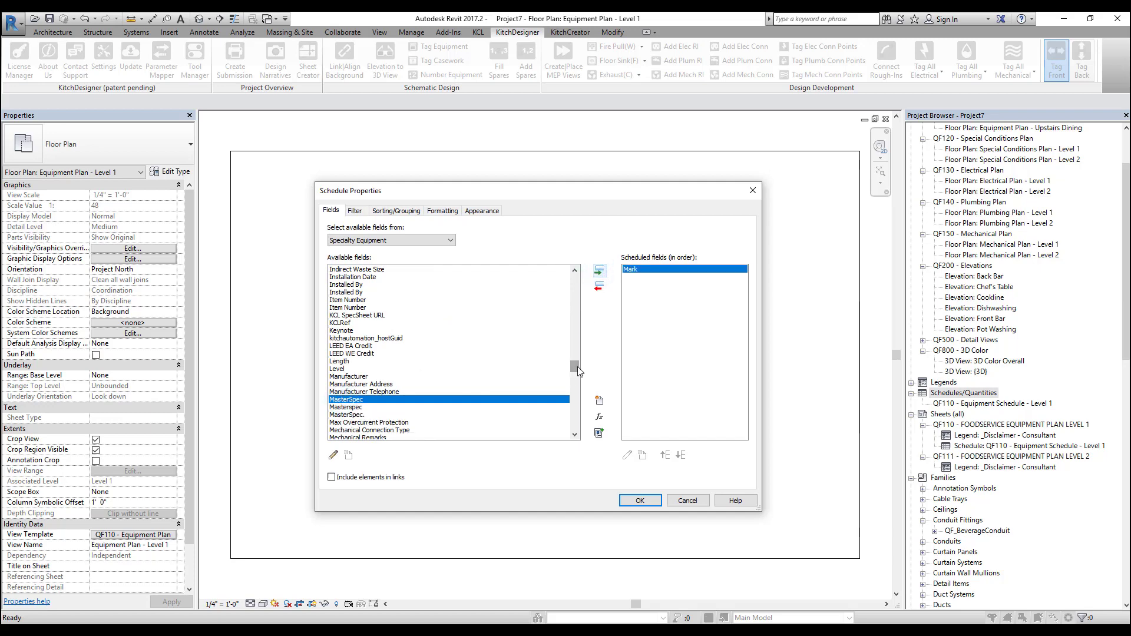
pyautogui.moveTo(577, 366); pyautogui.dragTo(576, 307)
pyautogui.click(345, 300)
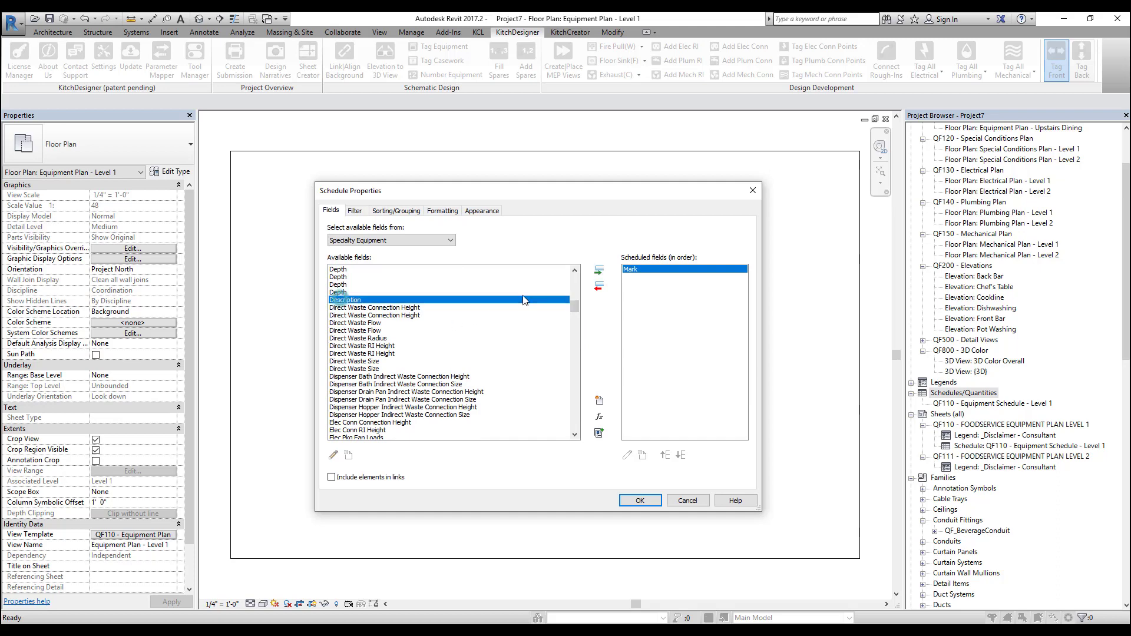
pyautogui.click(599, 271)
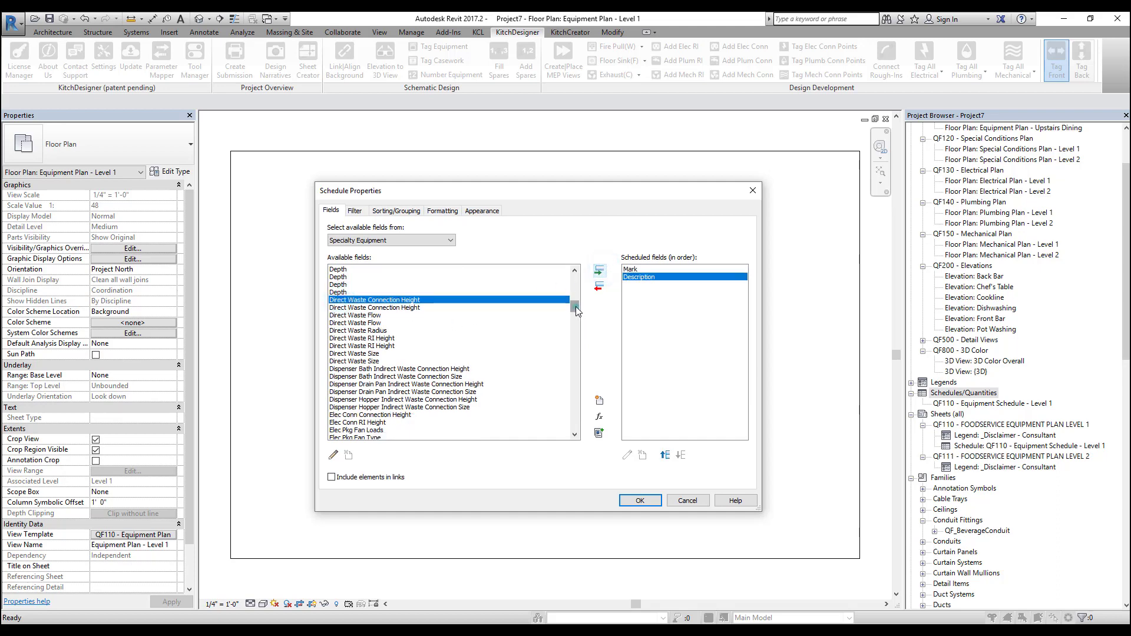
pyautogui.moveTo(577, 306); pyautogui.dragTo(577, 290)
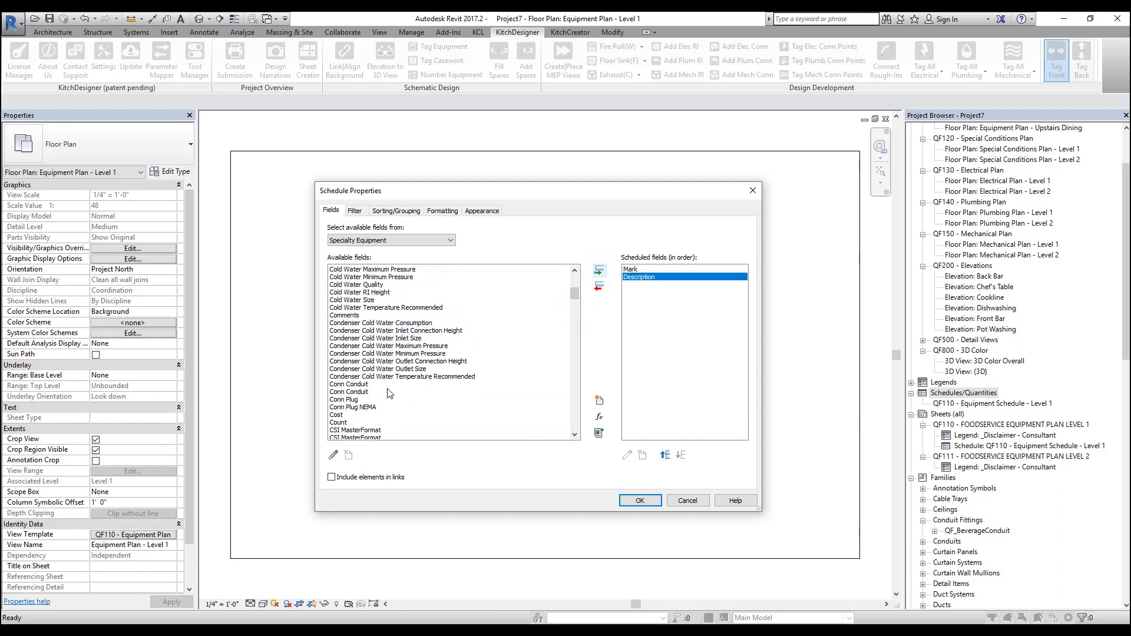
pyautogui.scroll(2, 377, 359)
pyautogui.click(356, 323)
pyautogui.click(599, 271)
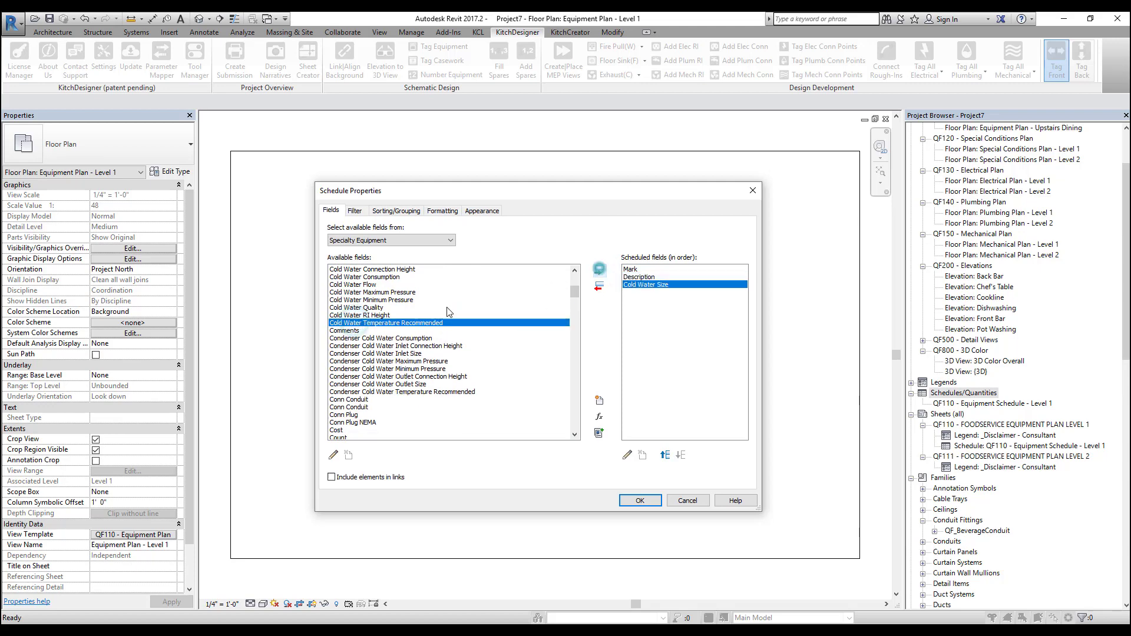
pyautogui.click(599, 270)
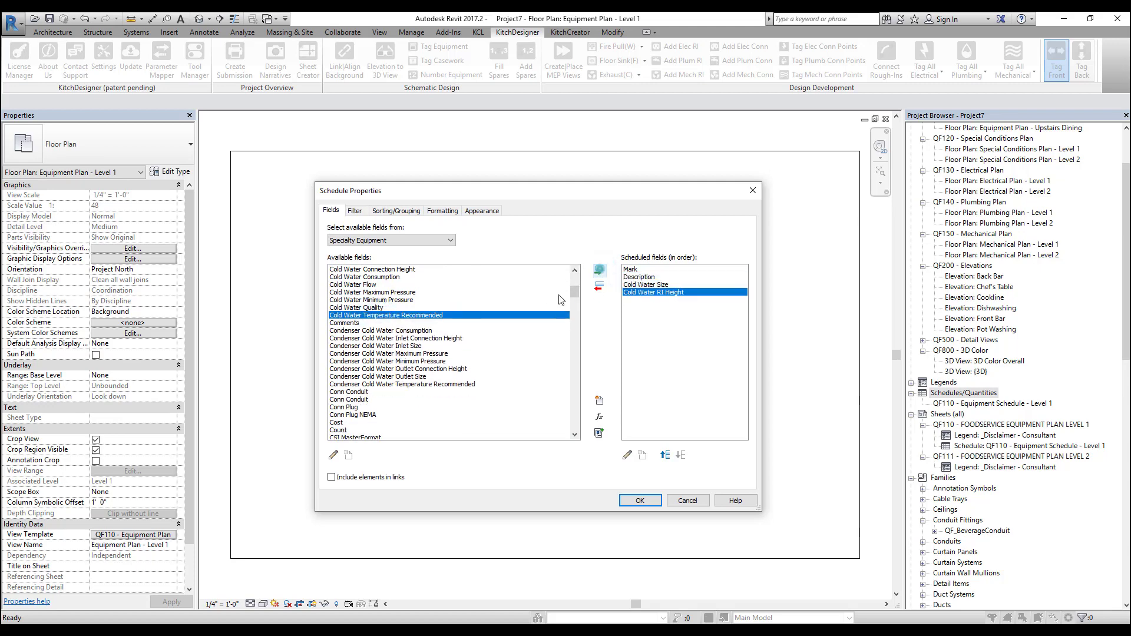
pyautogui.moveTo(574, 292); pyautogui.dragTo(585, 359)
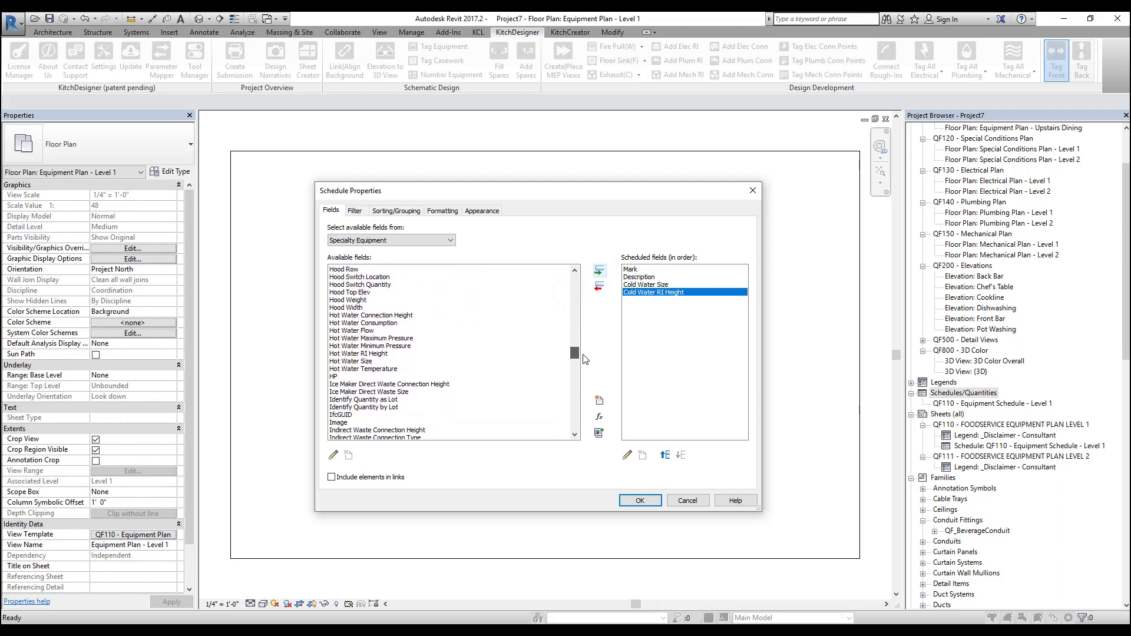
# Step: Add Hot Water Size and Hot Water RI Height to the scheduled fields
pyautogui.click(354, 361)
pyautogui.click(598, 271)
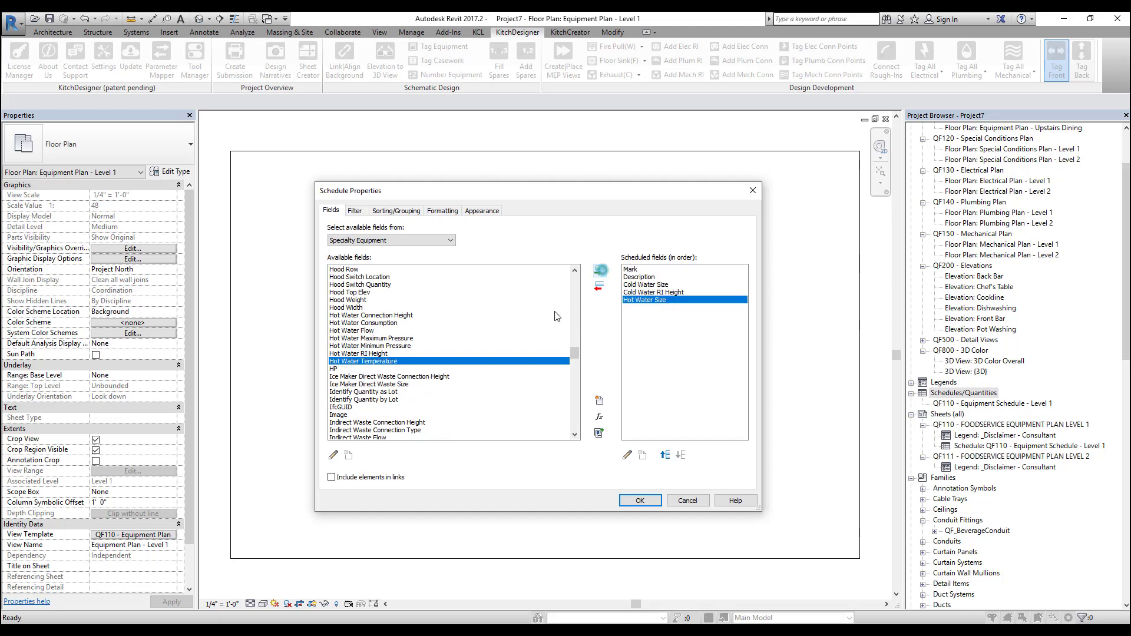
pyautogui.click(384, 352)
pyautogui.click(598, 270)
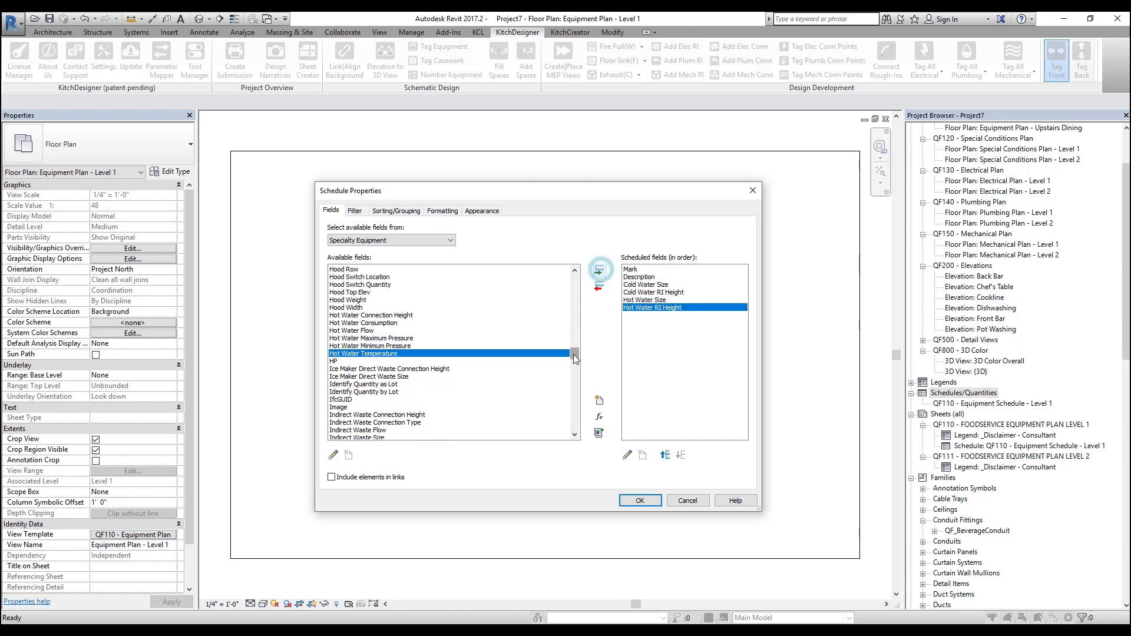
pyautogui.moveTo(575, 354); pyautogui.dragTo(577, 310)
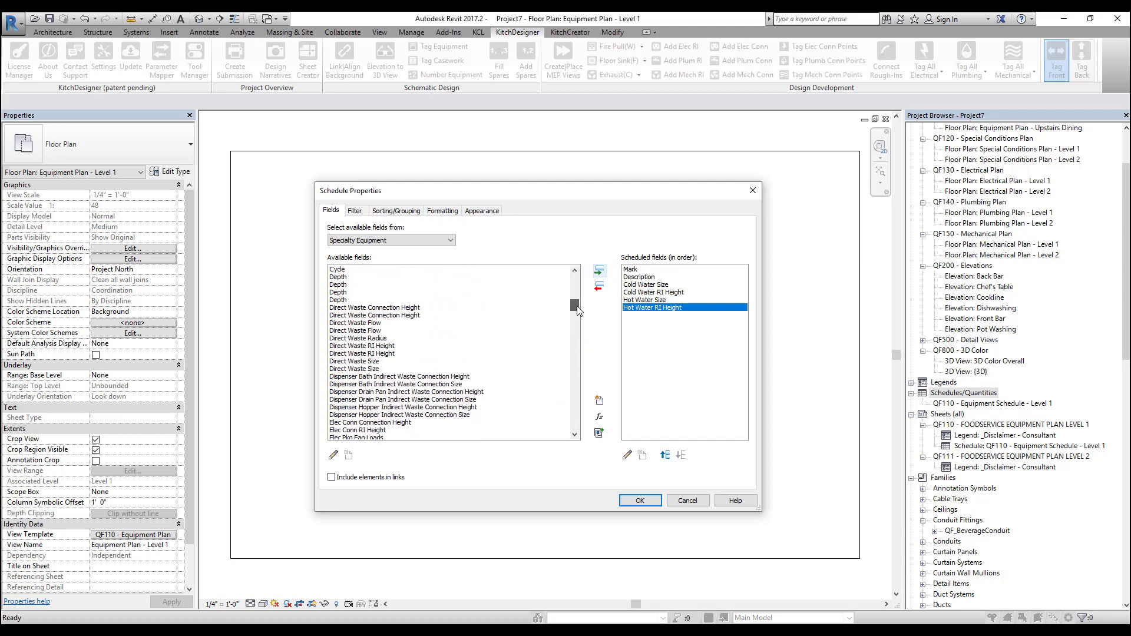
# Step: Add Direct Waste Size, Direct Waste RI Height, Indirect Waste Size and Indirect Waste Connection Type fields
pyautogui.click(361, 361)
pyautogui.click(599, 270)
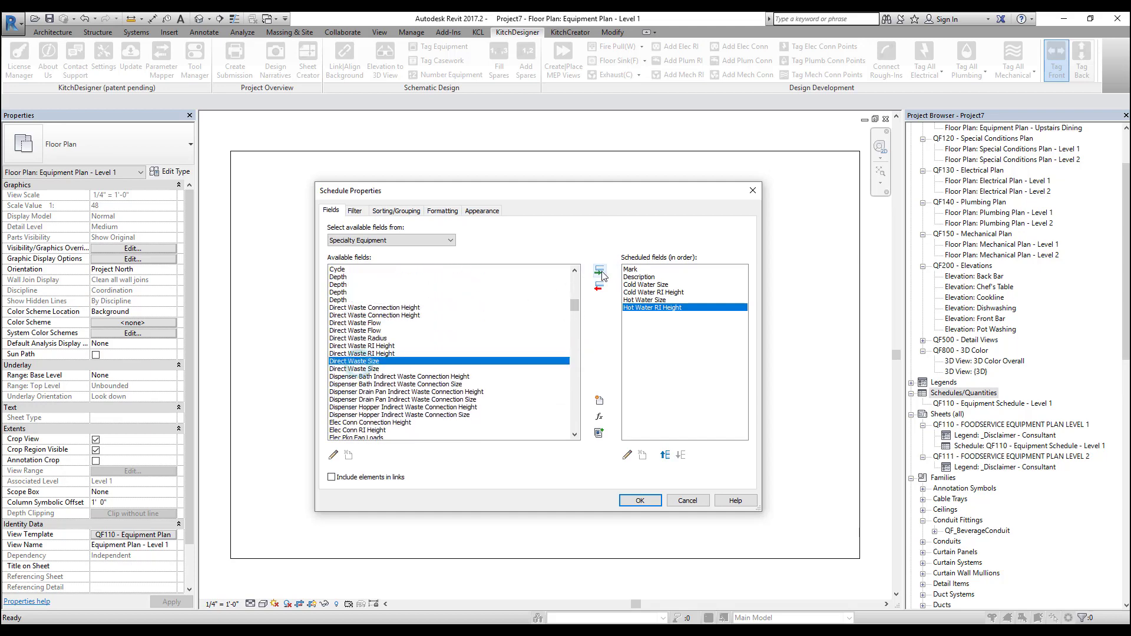
pyautogui.click(599, 270)
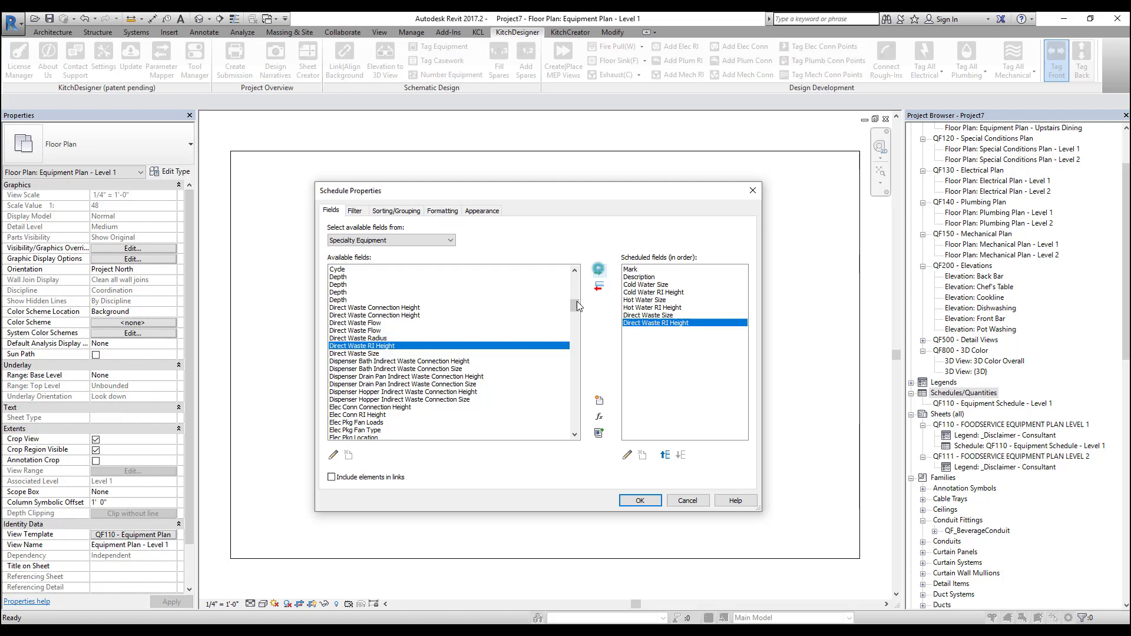
pyautogui.moveTo(577, 301); pyautogui.dragTo(571, 358)
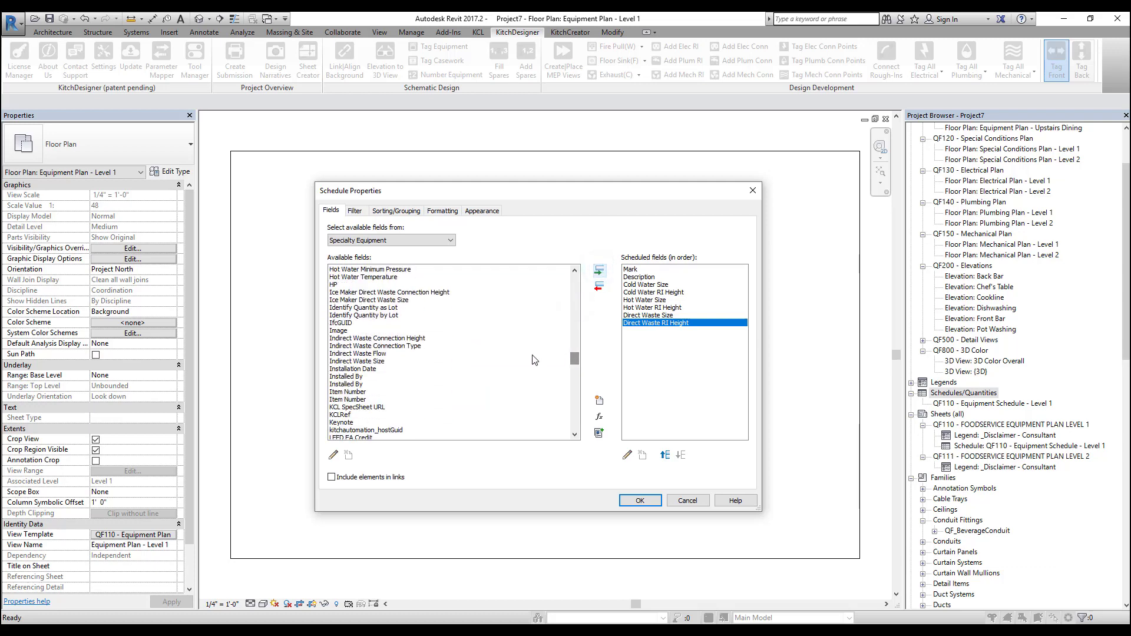
pyautogui.click(363, 361)
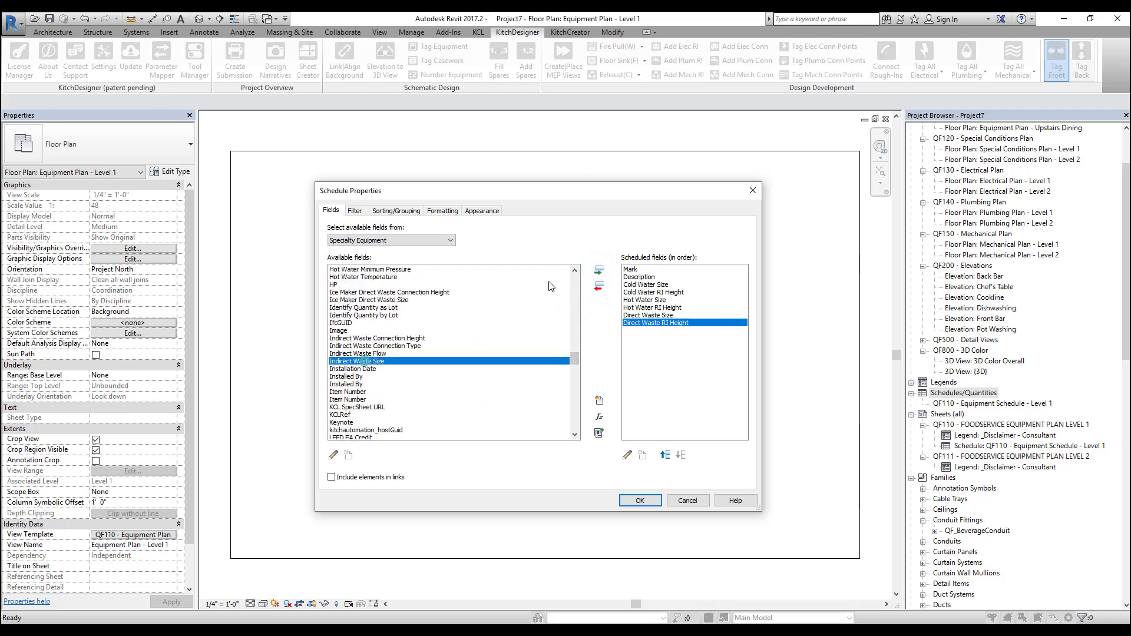
pyautogui.click(599, 270)
pyautogui.click(400, 345)
pyautogui.click(599, 270)
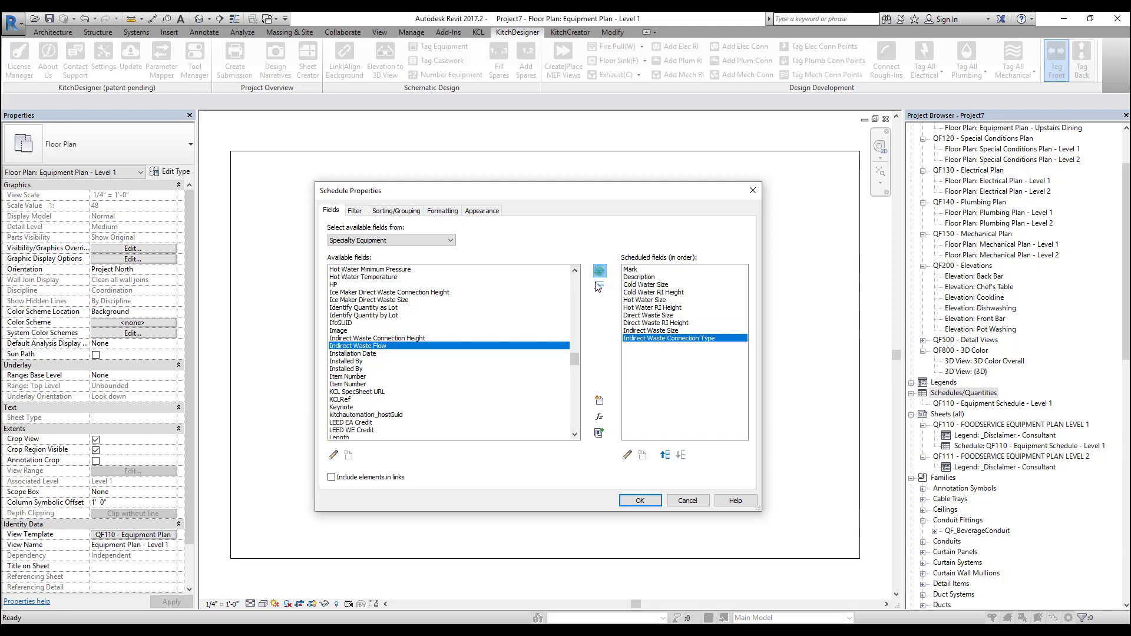
pyautogui.moveTo(574, 357); pyautogui.dragTo(571, 336)
# Step: Add Gas Size, Gas Input, Gas RI Height and Plumbing Remarks to the scheduled fields
pyautogui.click(388, 346)
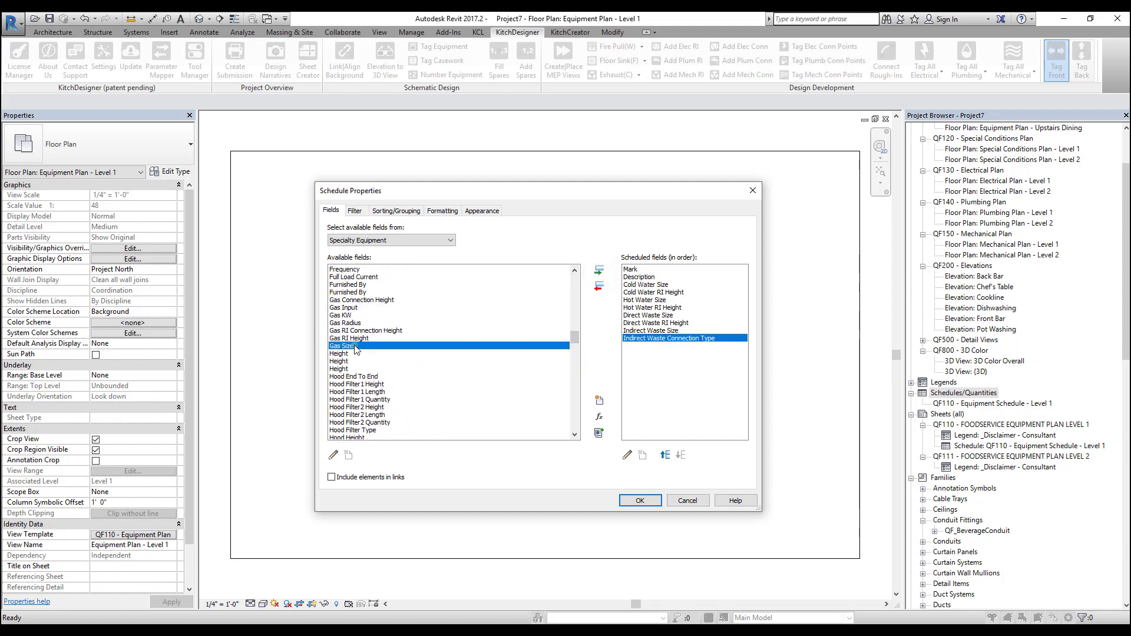
pyautogui.click(599, 271)
pyautogui.click(347, 311)
pyautogui.click(599, 270)
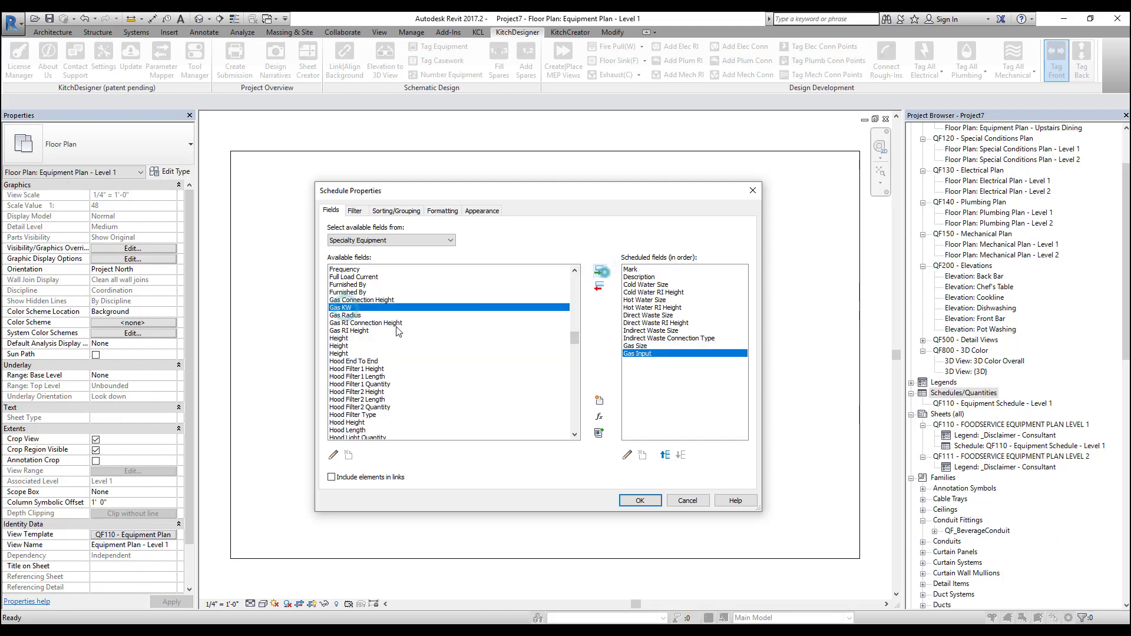
pyautogui.click(361, 331)
pyautogui.click(594, 271)
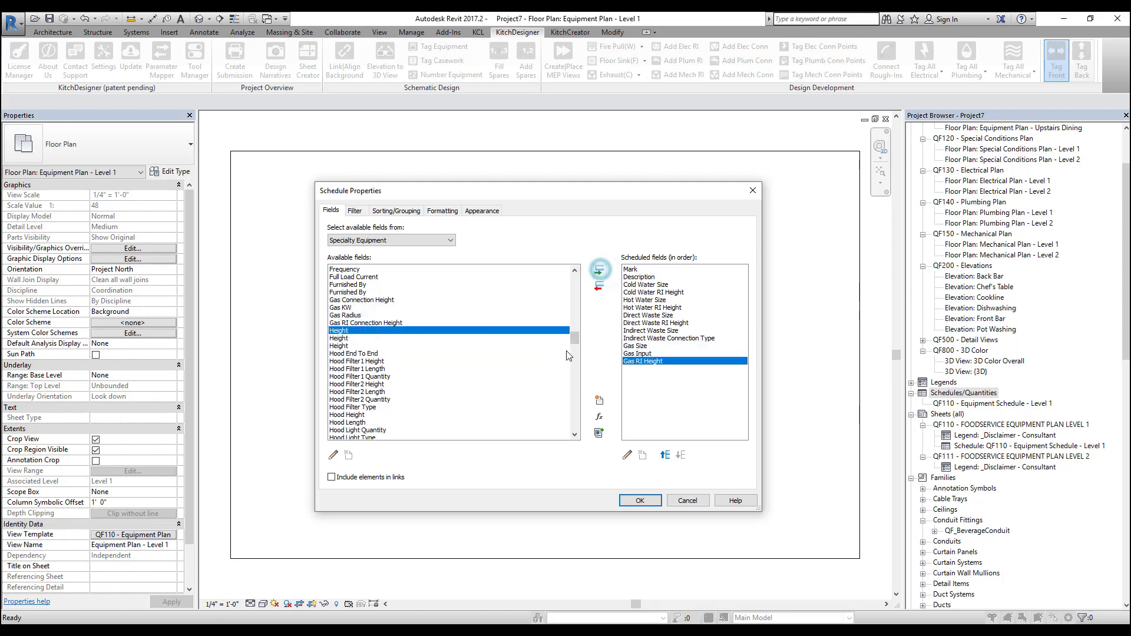
pyautogui.moveTo(574, 335); pyautogui.dragTo(576, 377)
pyautogui.click(369, 376)
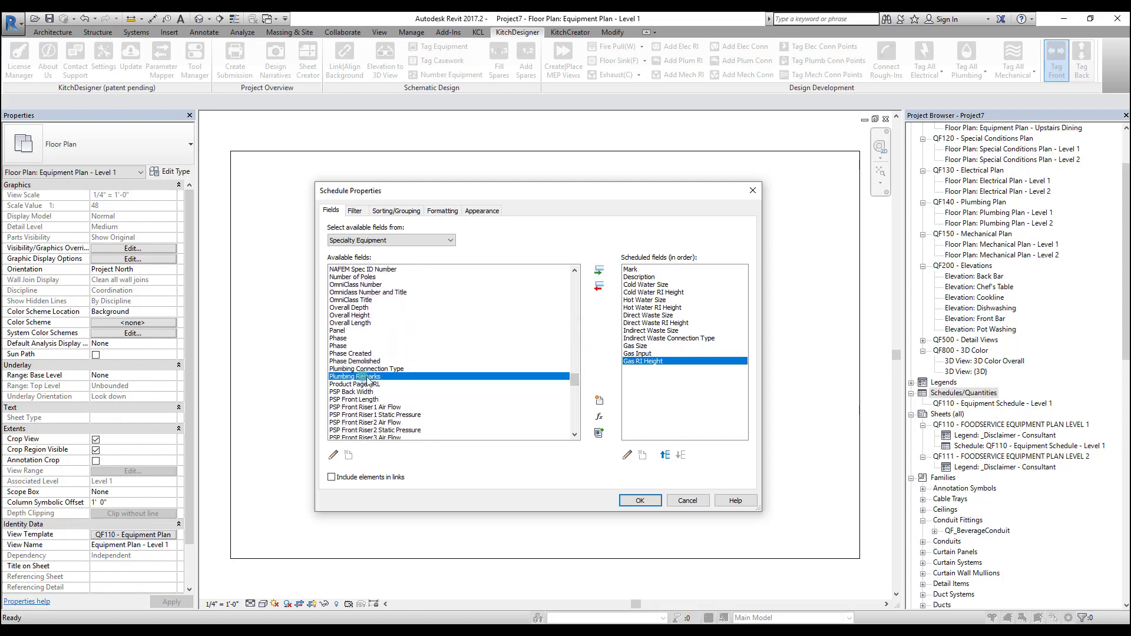
pyautogui.click(598, 271)
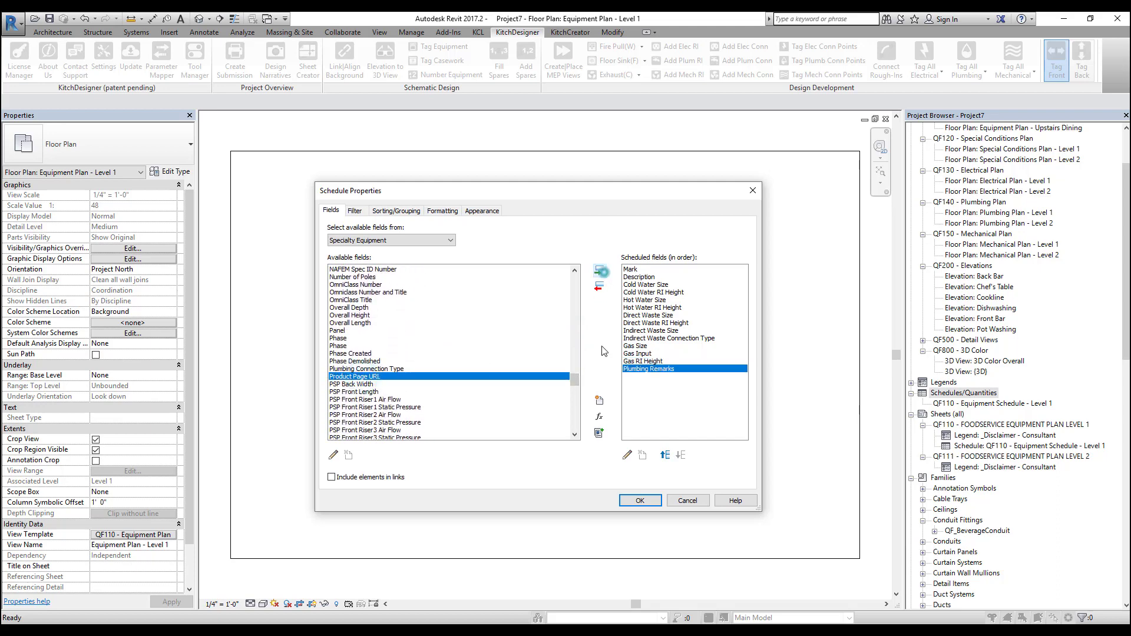
# Step: Finish the field setup and review the schedule's columns A–N, Mark through Plumbing Remarks
pyautogui.click(638, 500)
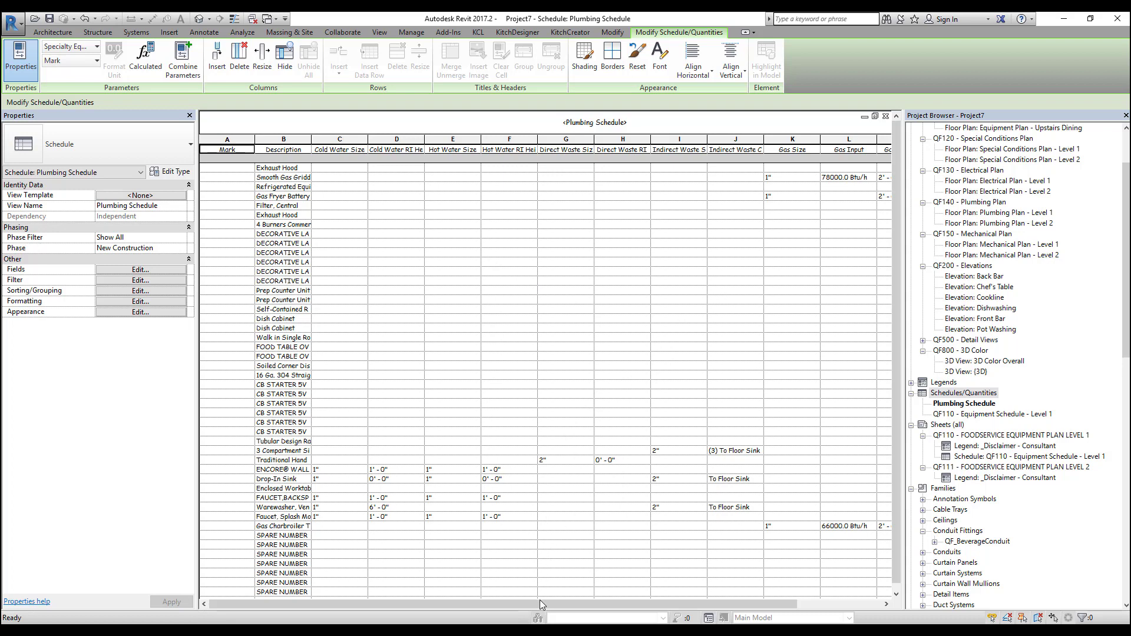
pyautogui.moveTo(539, 600); pyautogui.dragTo(663, 616)
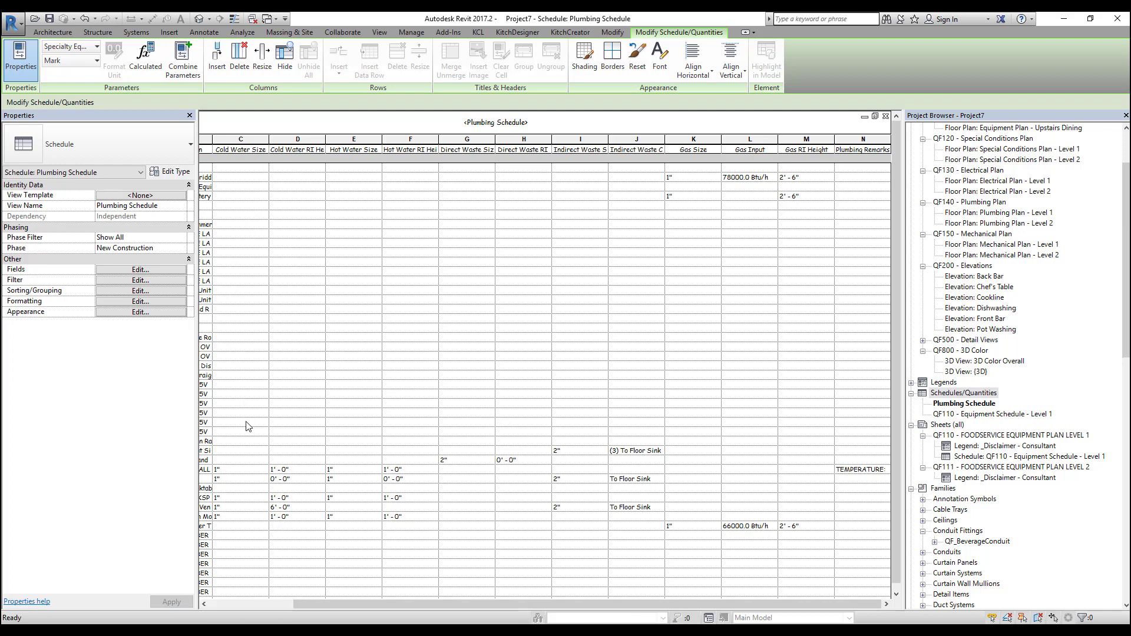
pyautogui.moveTo(601, 603); pyautogui.dragTo(494, 606)
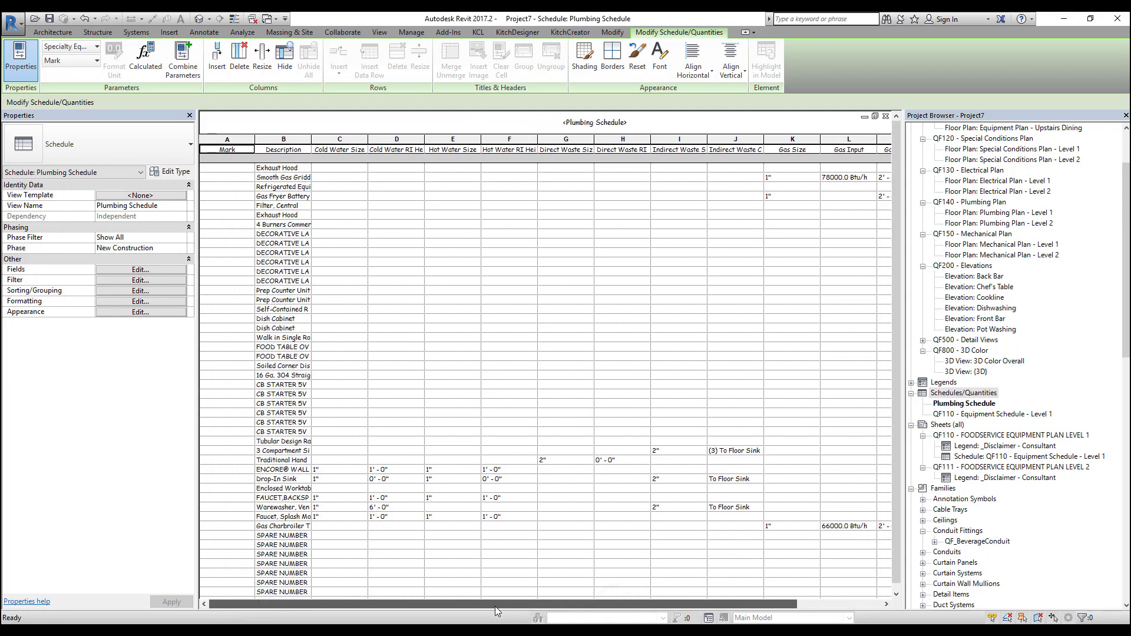
# Step: Filter the schedule by Plumbing Remarks with 'parameter exists', leaving six rows
pyautogui.click(140, 281)
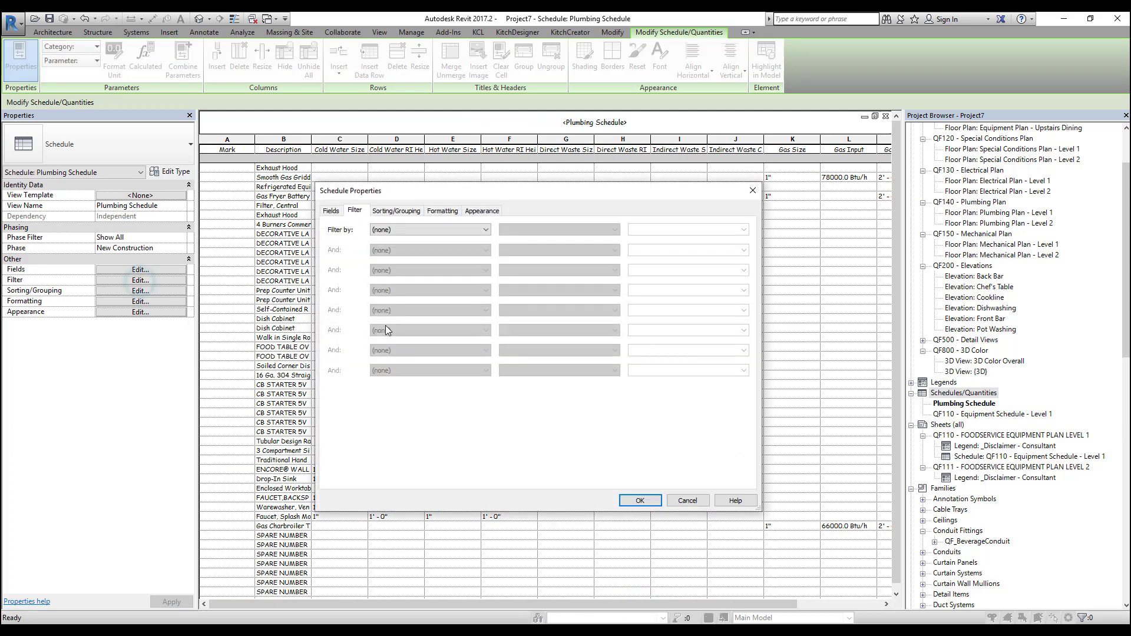
pyautogui.click(427, 230)
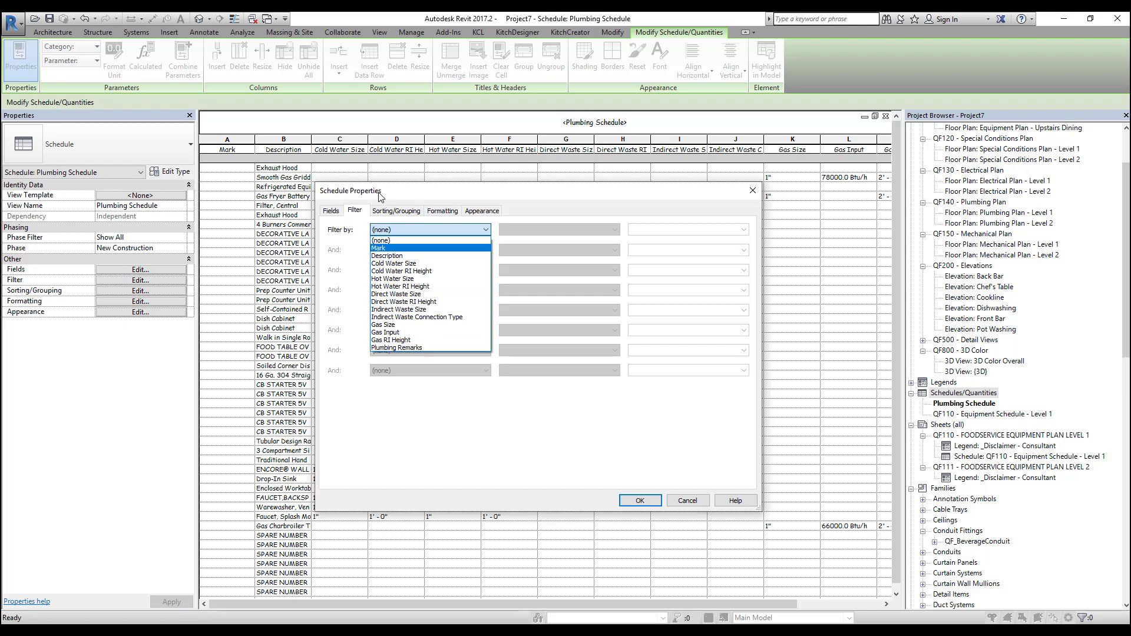
pyautogui.click(433, 348)
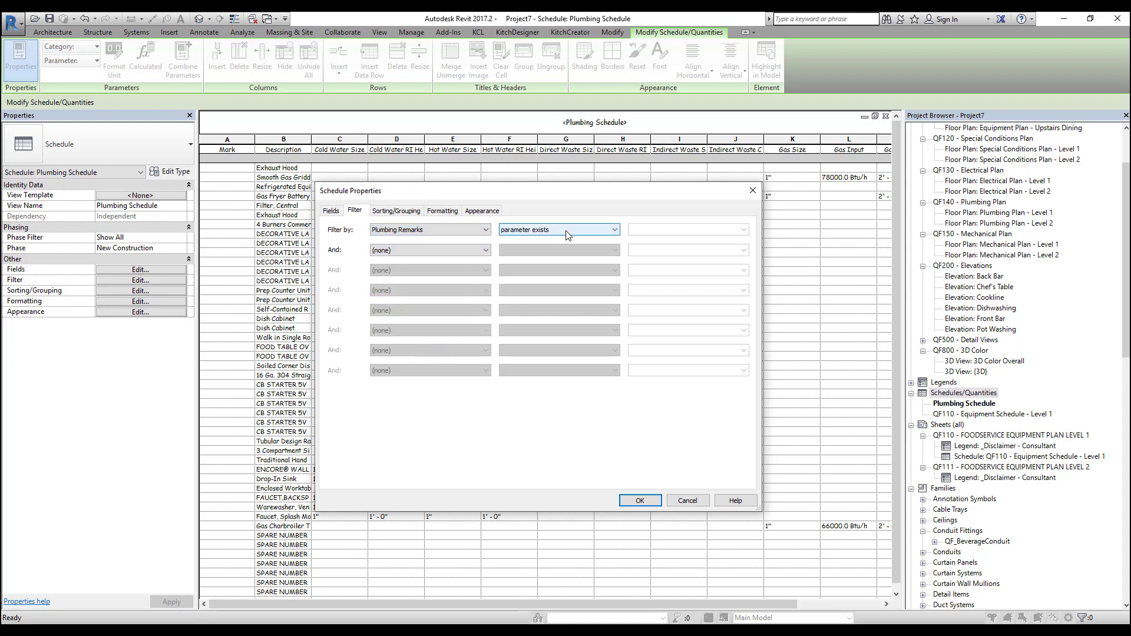
pyautogui.click(550, 229)
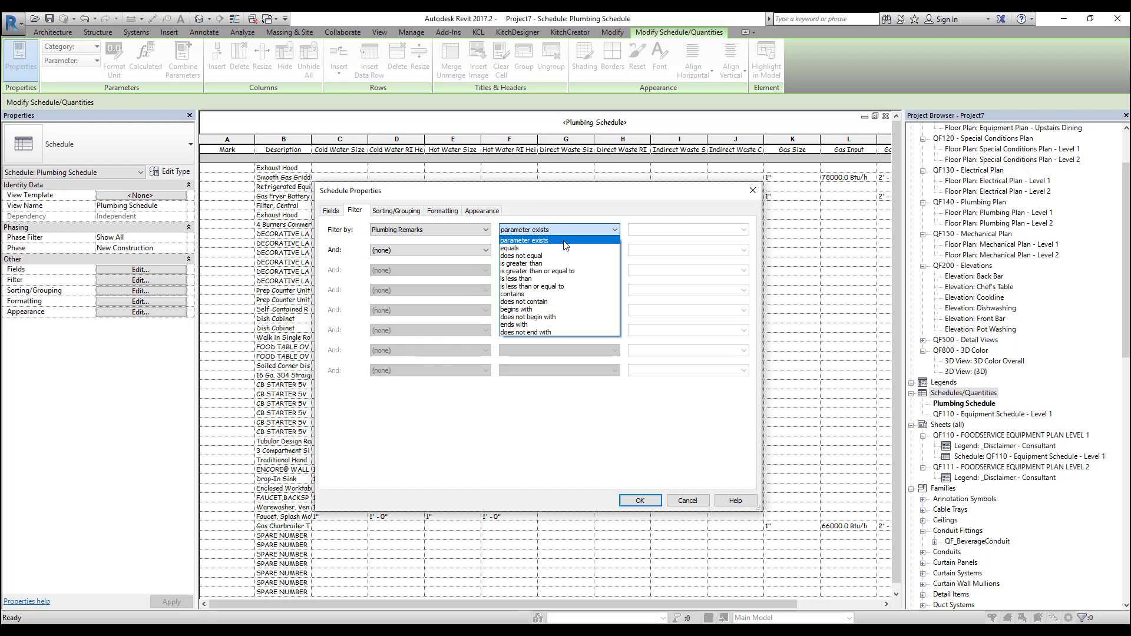
pyautogui.click(564, 243)
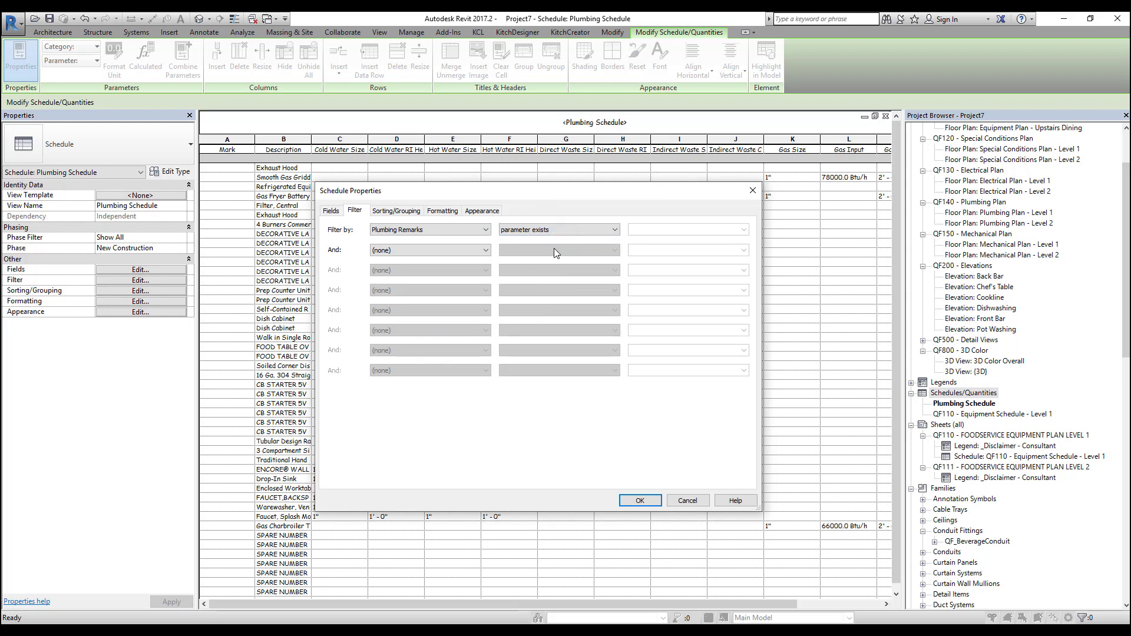
pyautogui.click(641, 500)
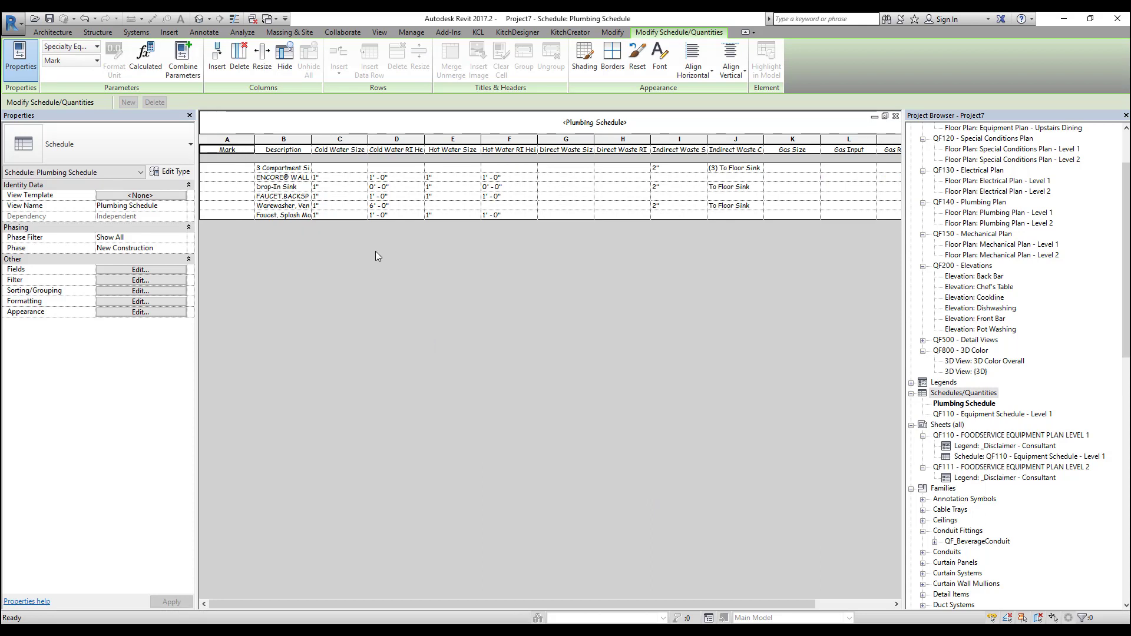
pyautogui.moveTo(532, 602); pyautogui.dragTo(630, 602)
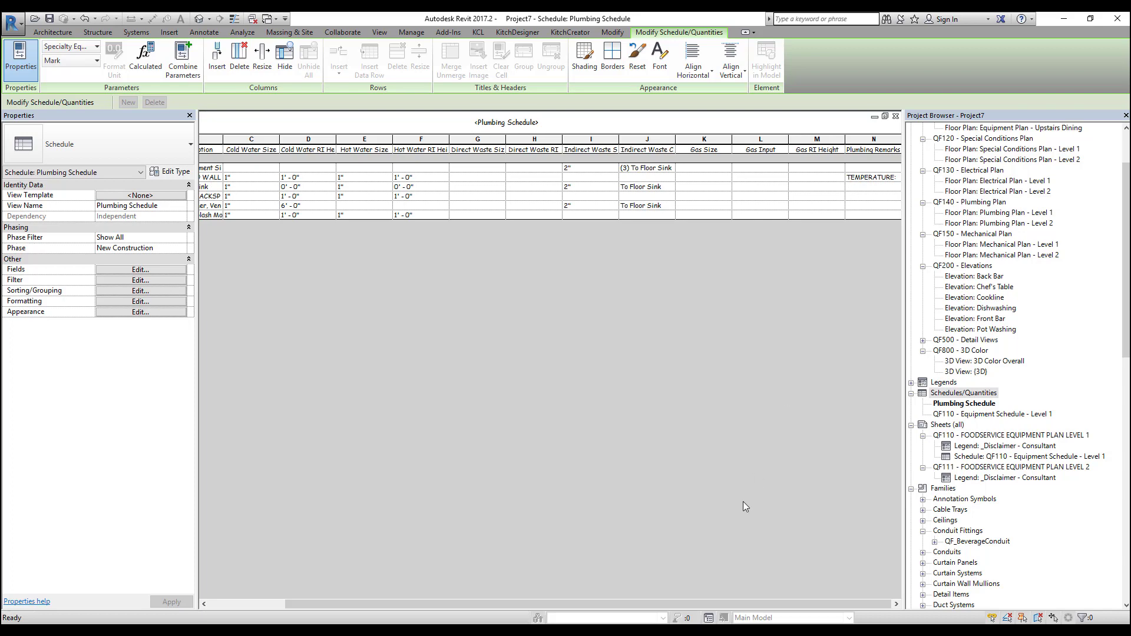
# Step: Set the schedule's Filter by to (none) so all equipment rows return
pyautogui.click(150, 282)
pyautogui.click(442, 229)
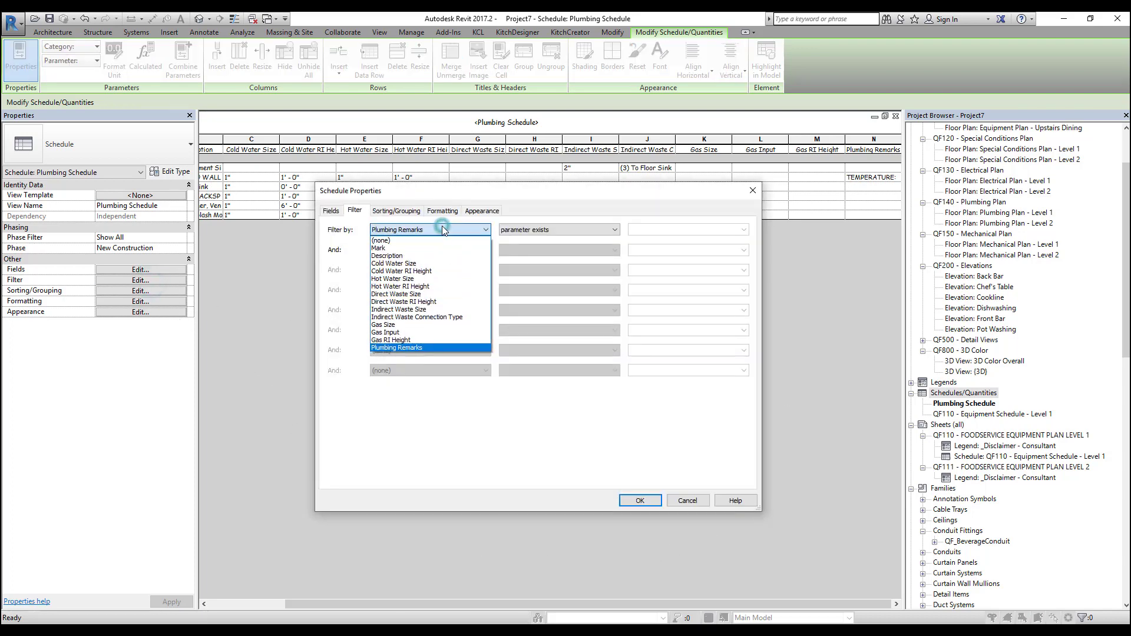
pyautogui.click(440, 239)
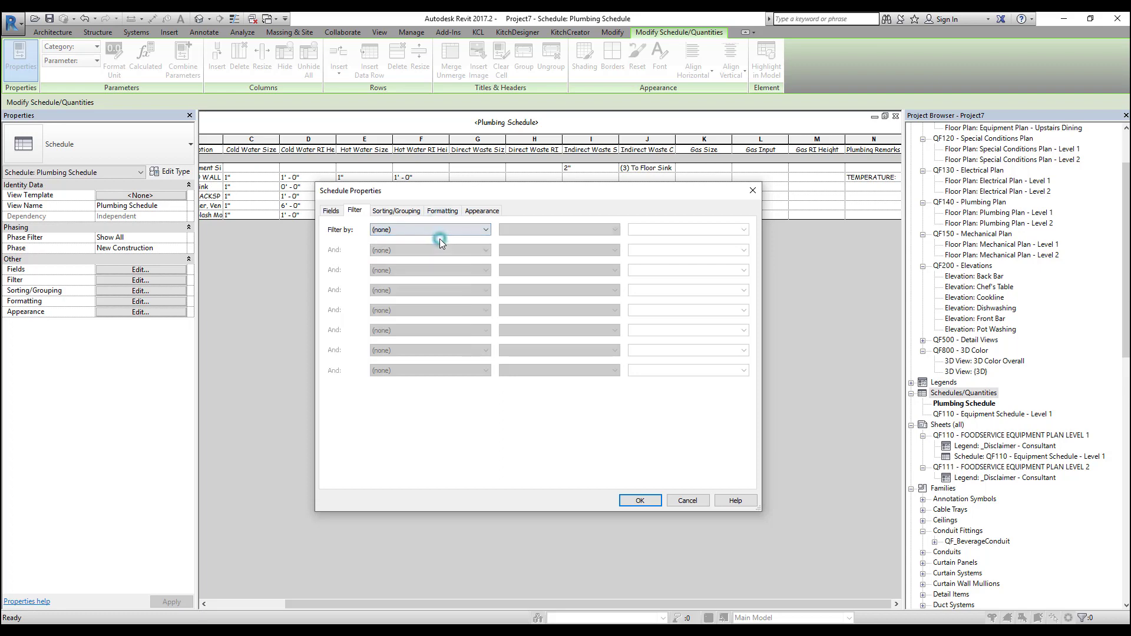
pyautogui.click(652, 502)
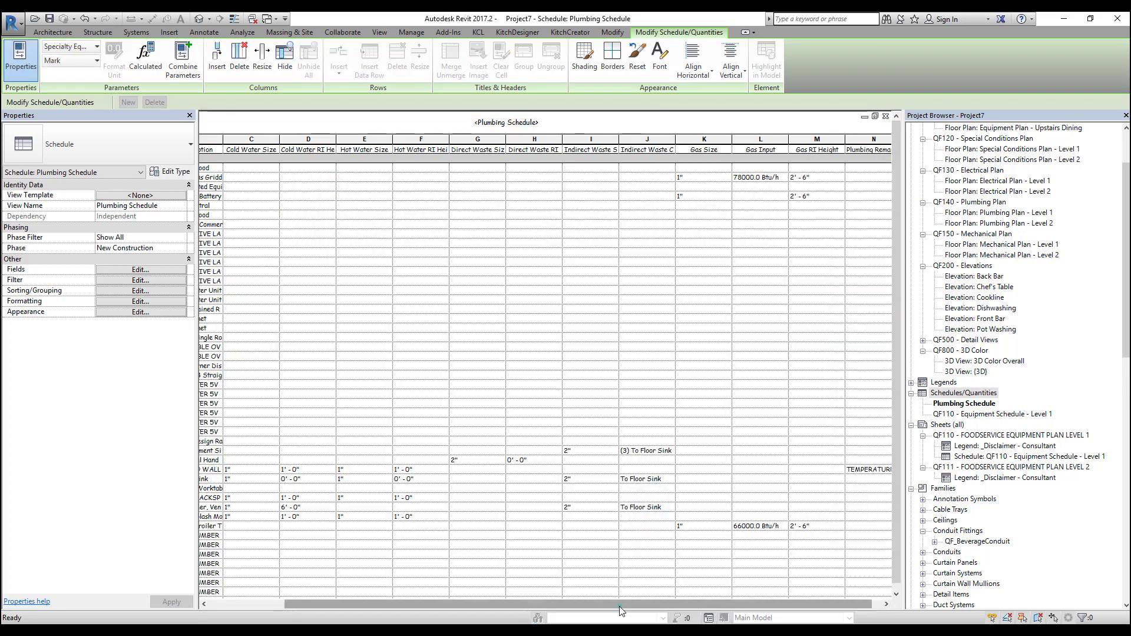
pyautogui.moveTo(620, 607); pyautogui.dragTo(531, 601)
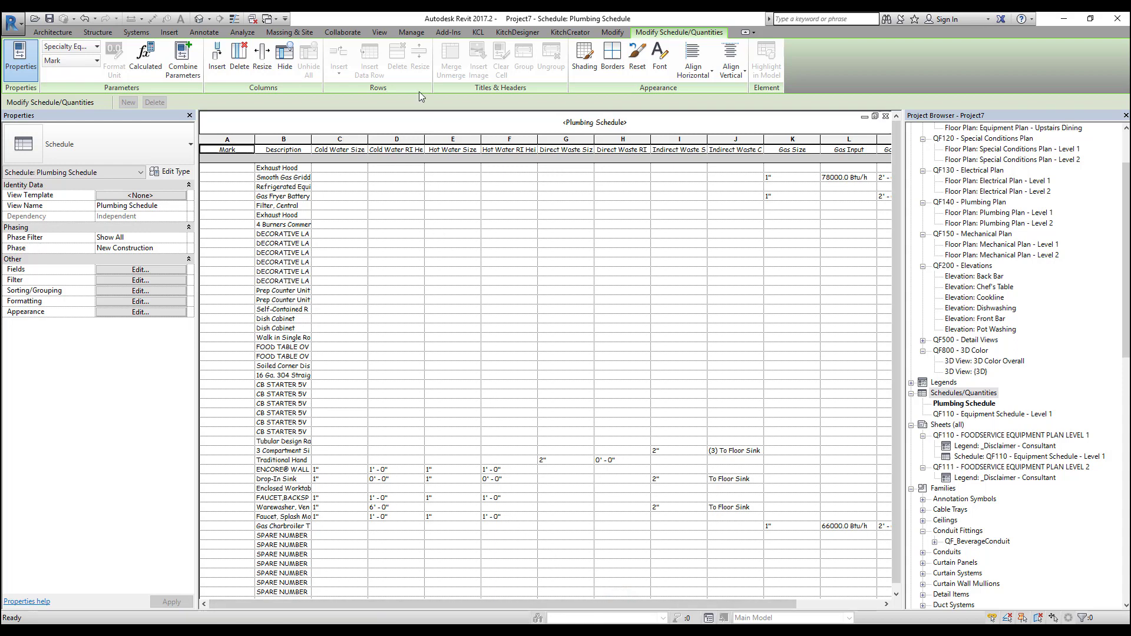
pyautogui.click(412, 32)
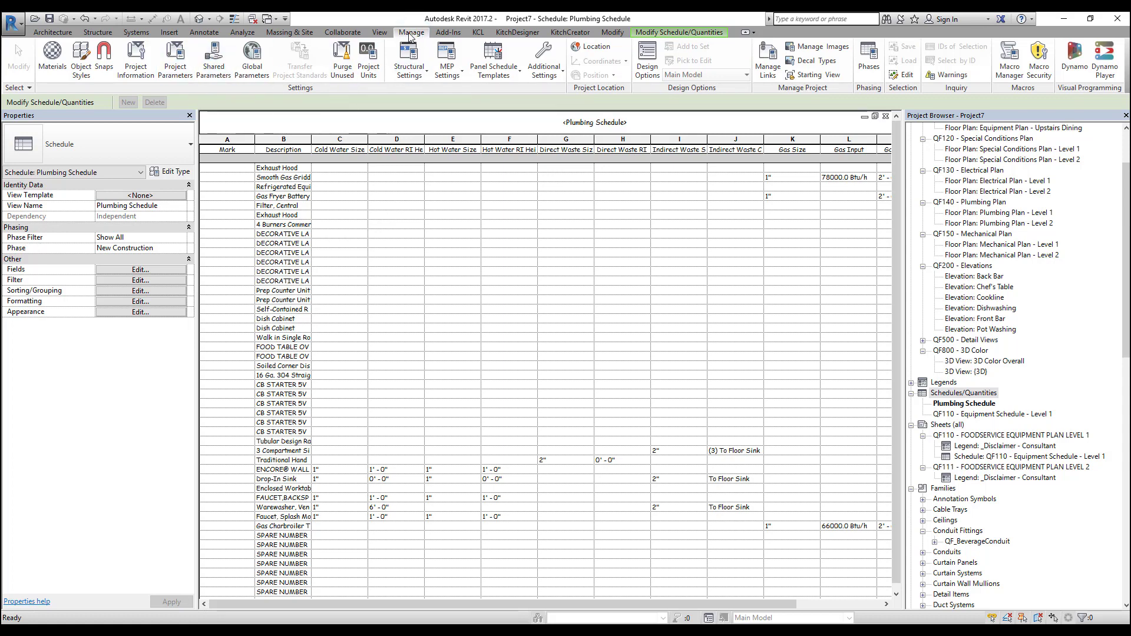
# Step: Open Project Parameters and start adding a new project parameter
pyautogui.click(189, 80)
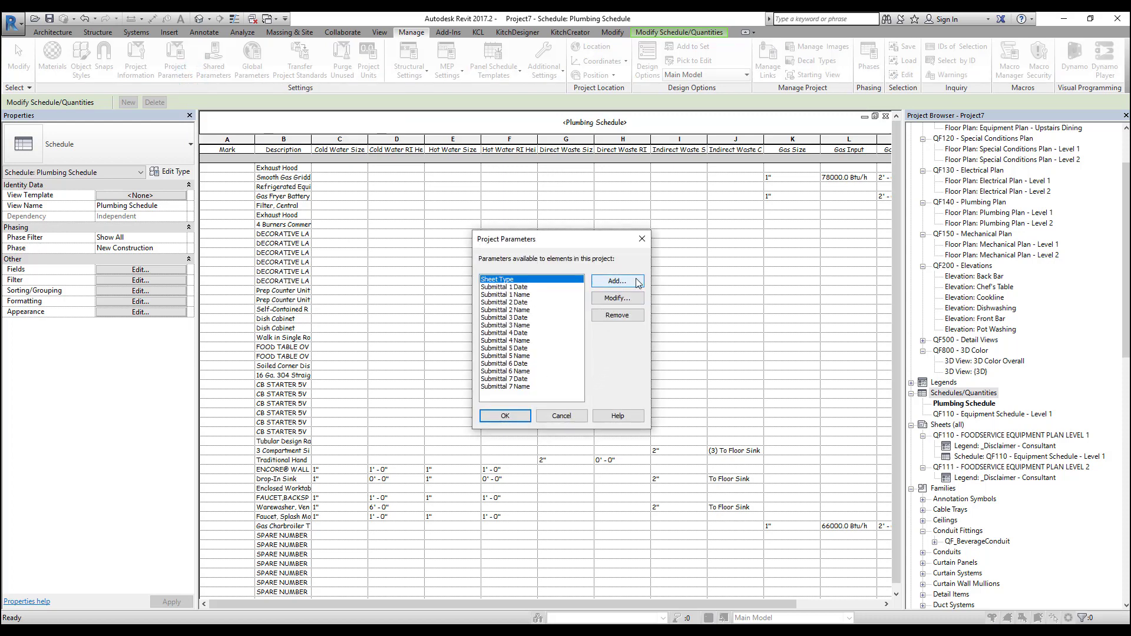
pyautogui.click(610, 283)
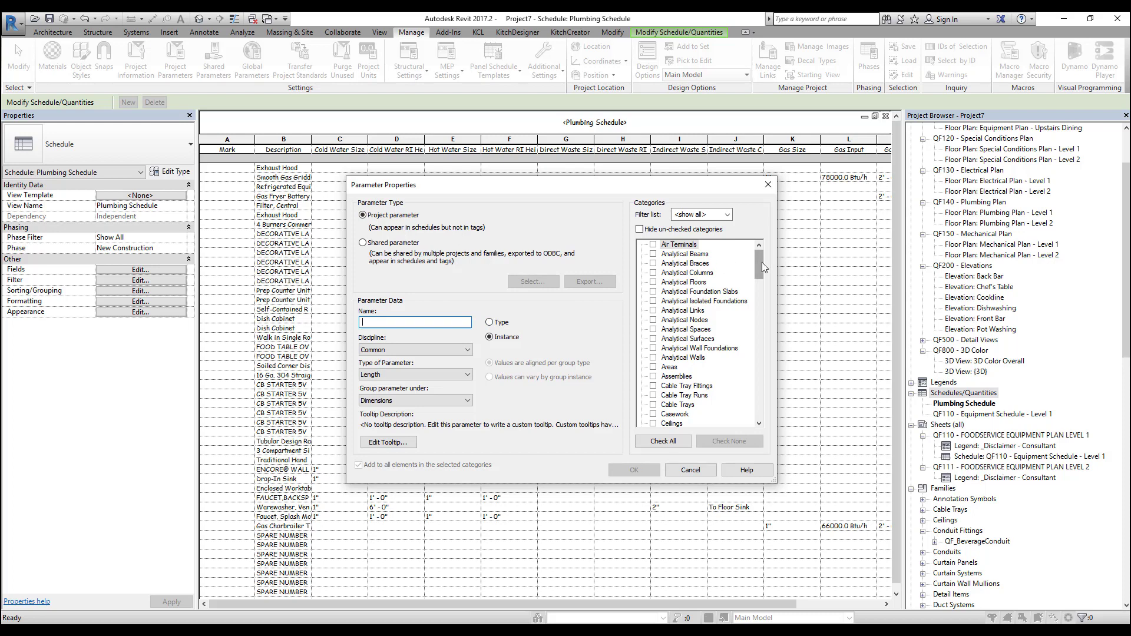
# Step: Create Yes/No instance parameter 'Show in Plumbing Schedule' for Specialty Equipment, grouped under Other
pyautogui.moveTo(762, 263); pyautogui.dragTo(767, 378)
pyautogui.click(653, 329)
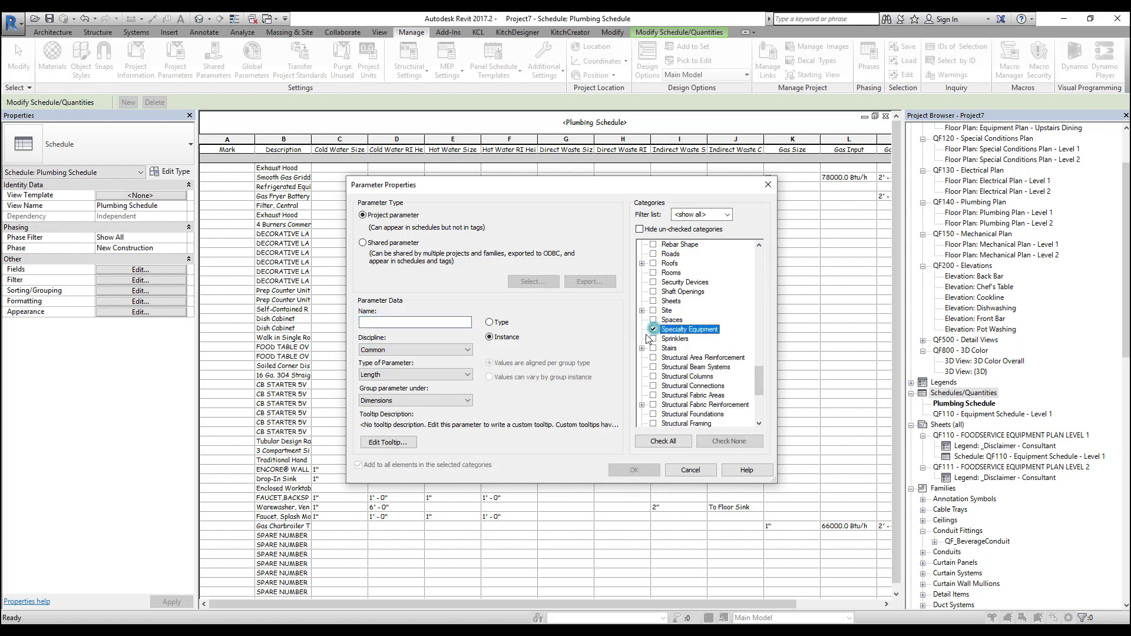
pyautogui.click(405, 322)
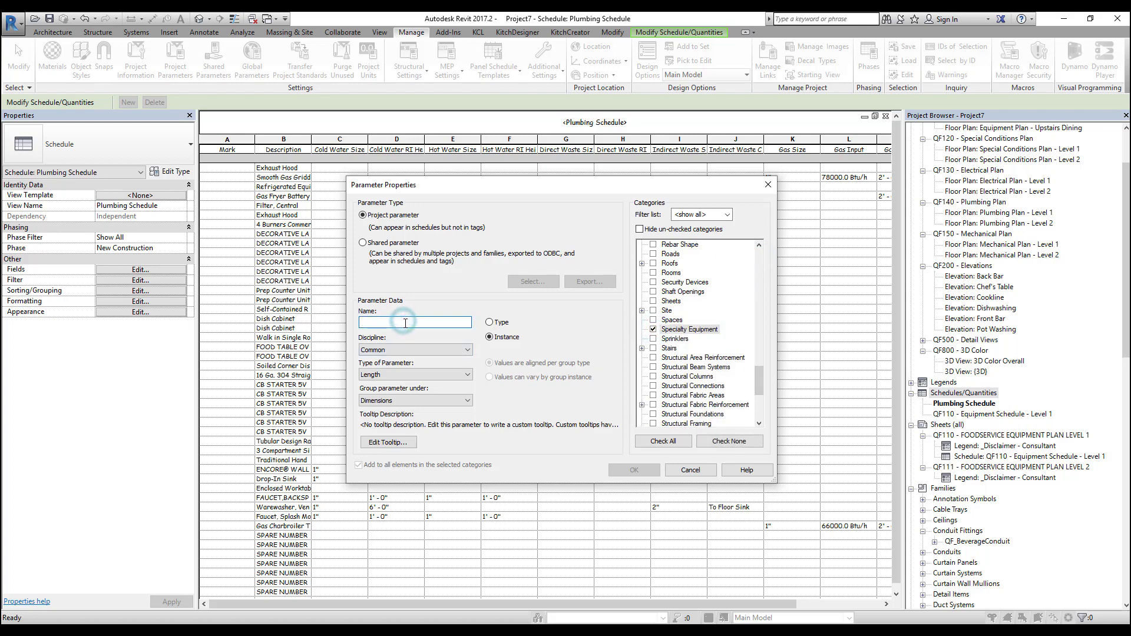
pyautogui.write('Show in Plumbing Schedule')
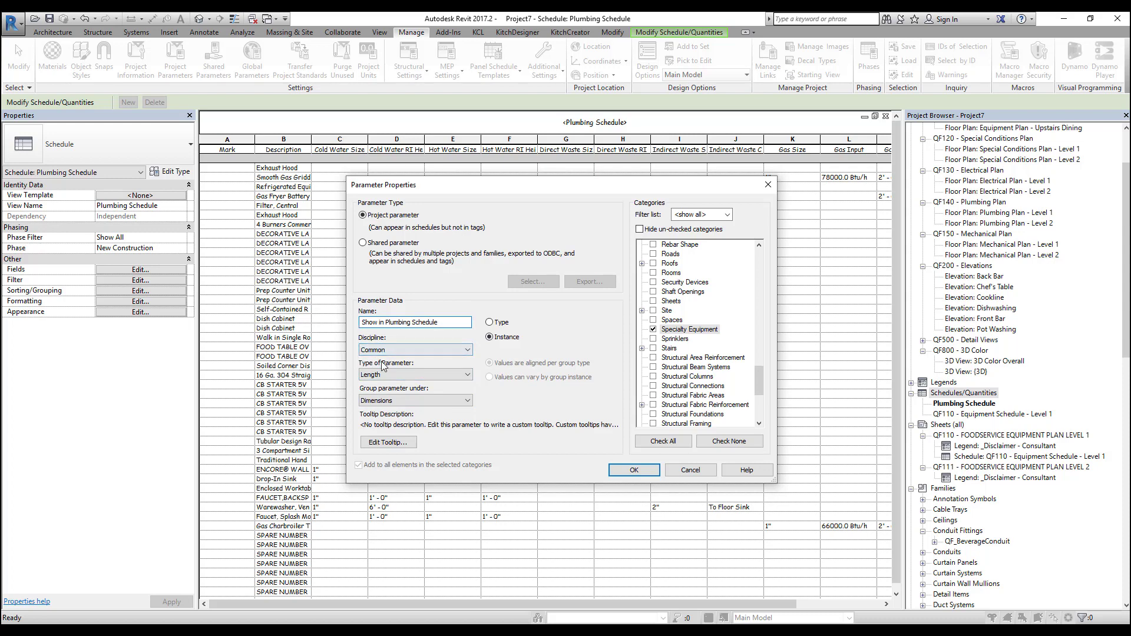
pyautogui.click(397, 375)
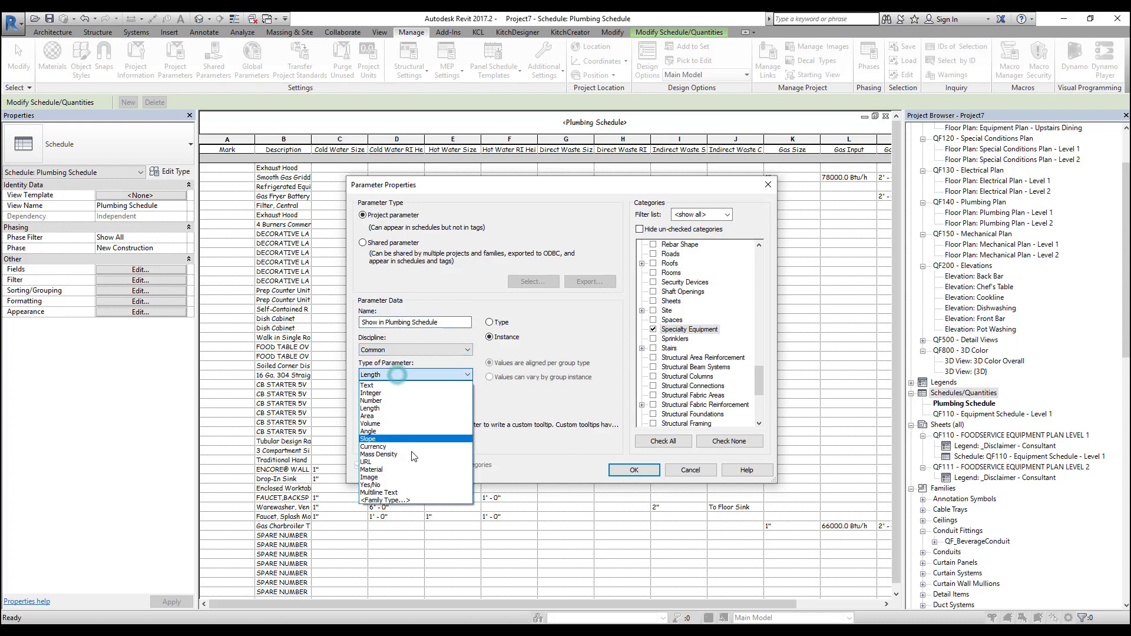
pyautogui.click(415, 484)
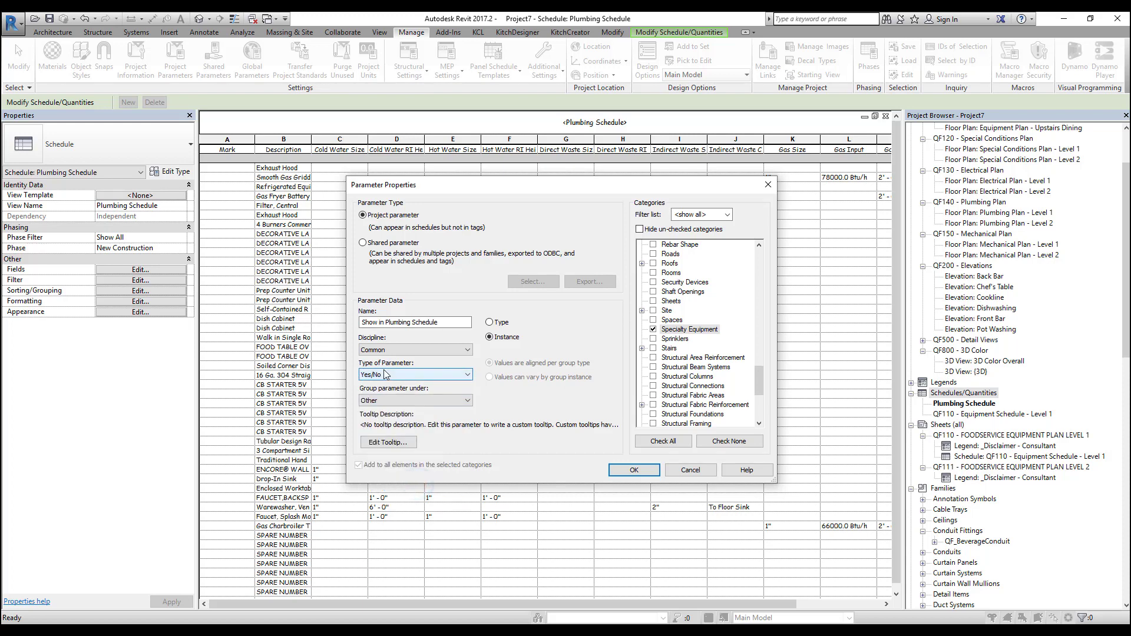
pyautogui.click(412, 401)
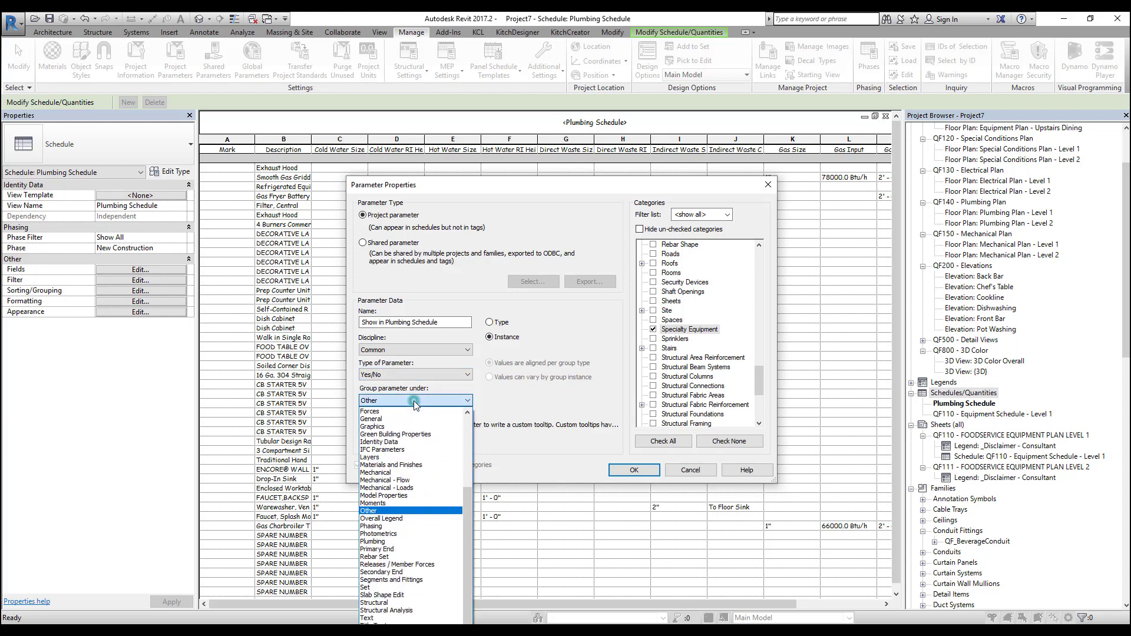
pyautogui.click(404, 511)
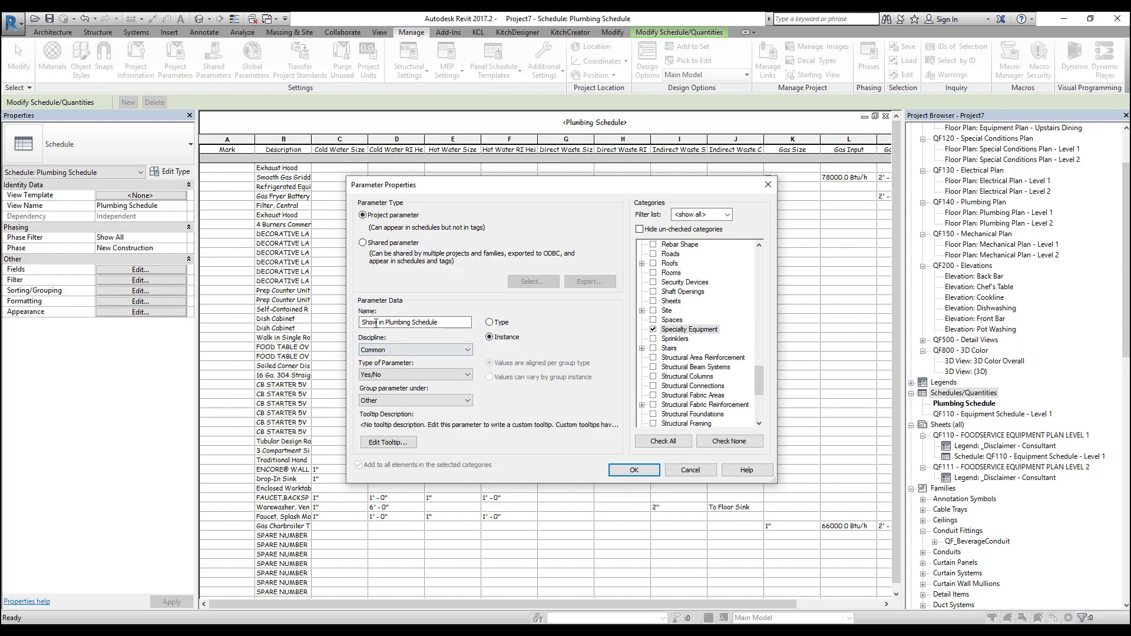
pyautogui.click(634, 470)
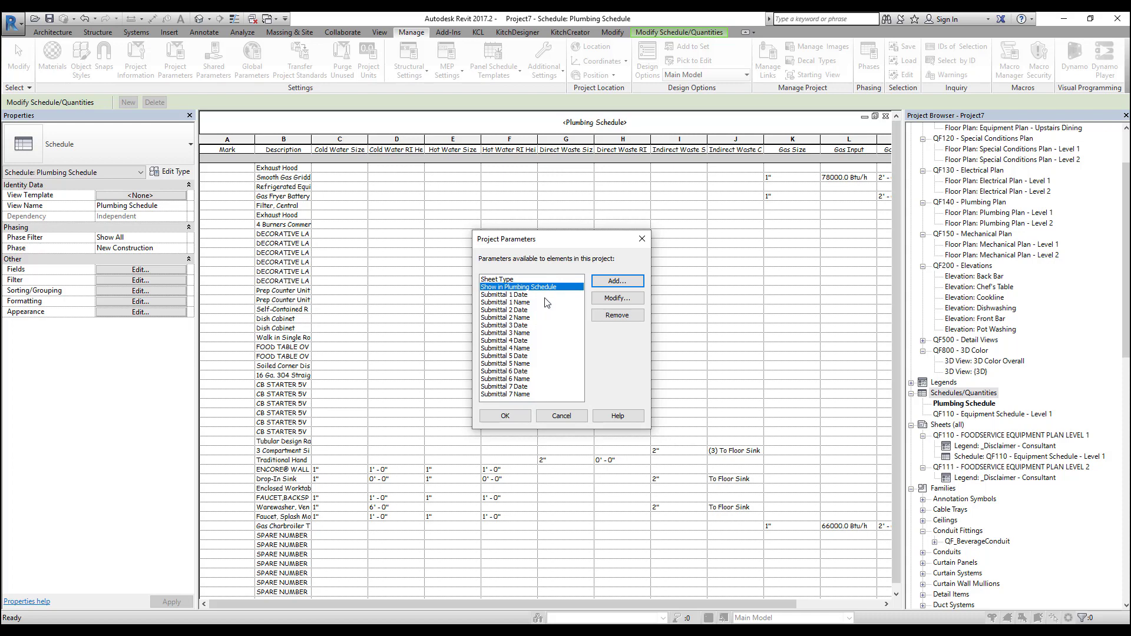
# Step: Add the Show in Plumbing Schedule field to the schedule as column O
pyautogui.click(518, 421)
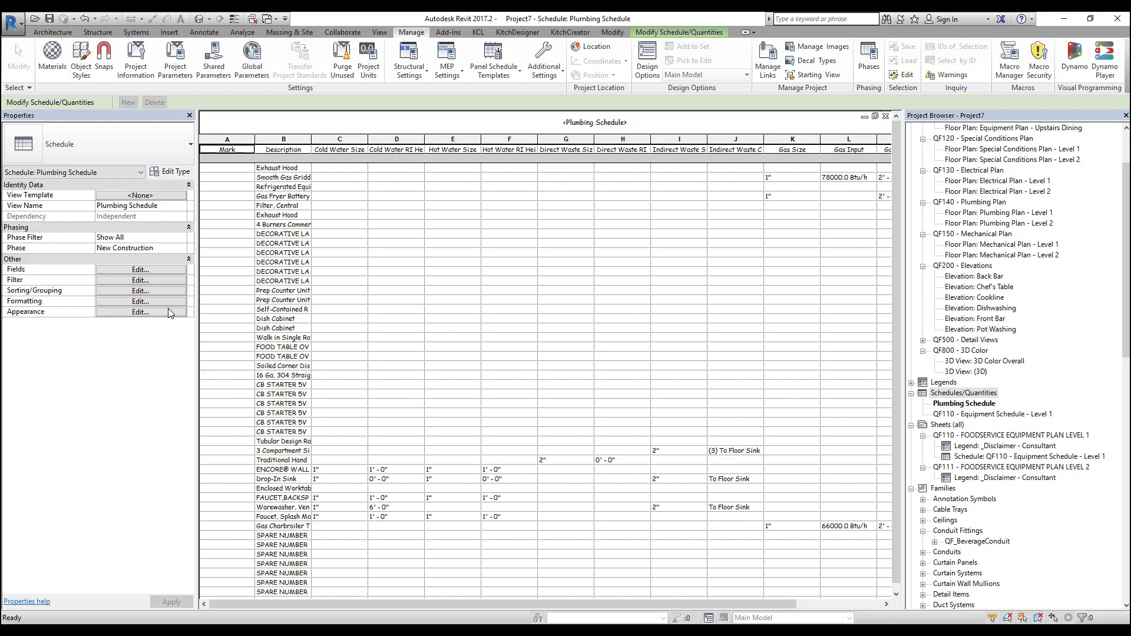
pyautogui.click(151, 272)
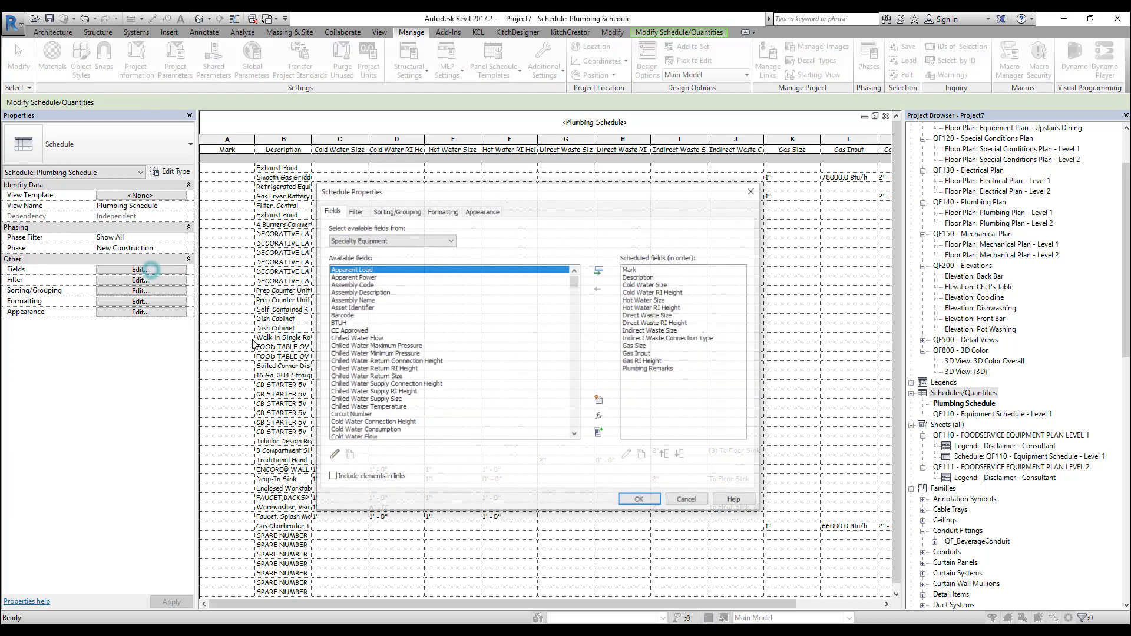
pyautogui.moveTo(576, 284); pyautogui.dragTo(576, 406)
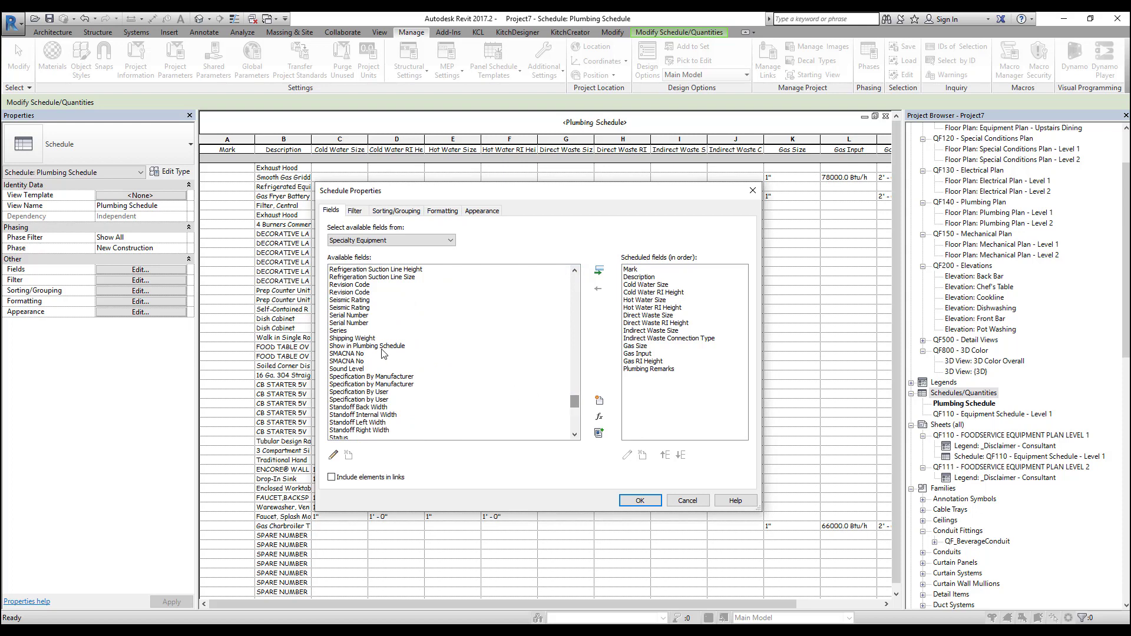
pyautogui.click(369, 346)
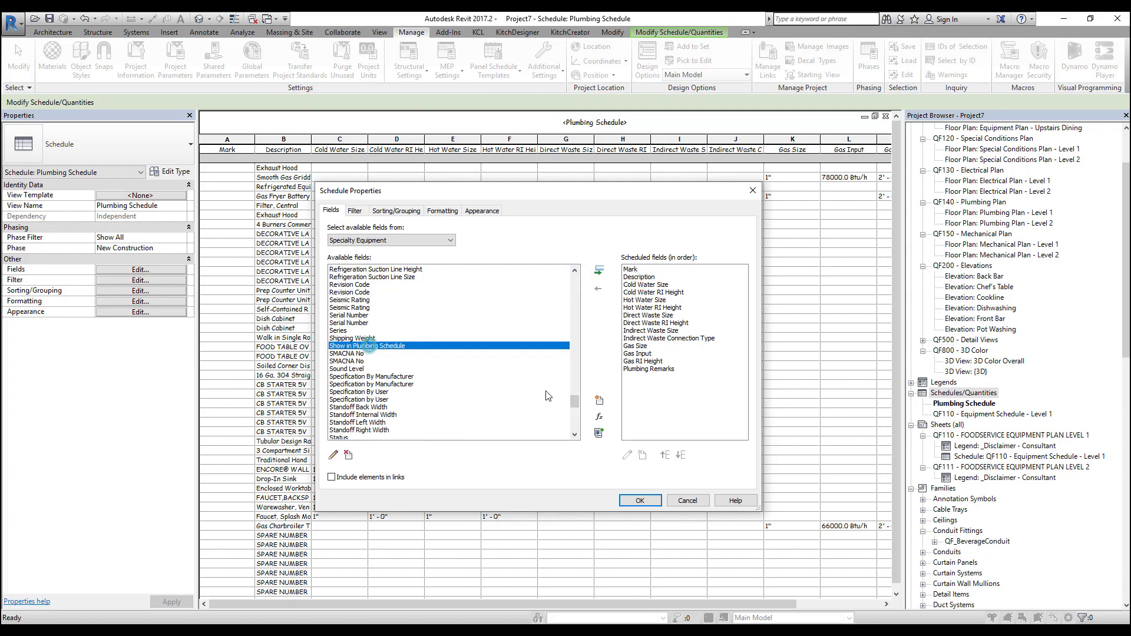
pyautogui.click(599, 271)
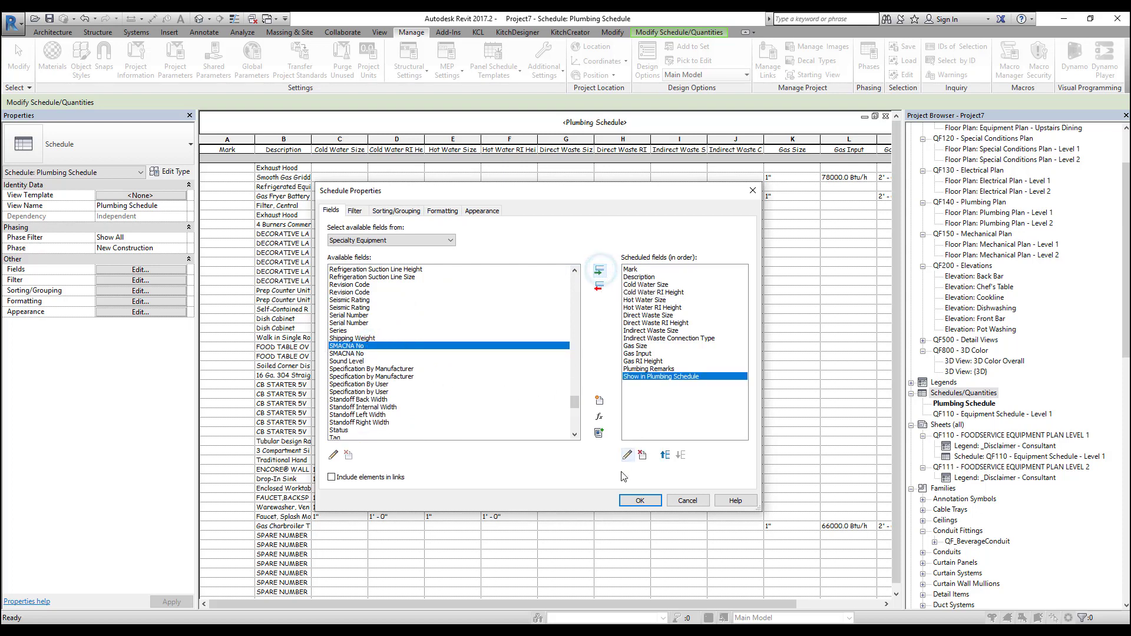
pyautogui.click(640, 500)
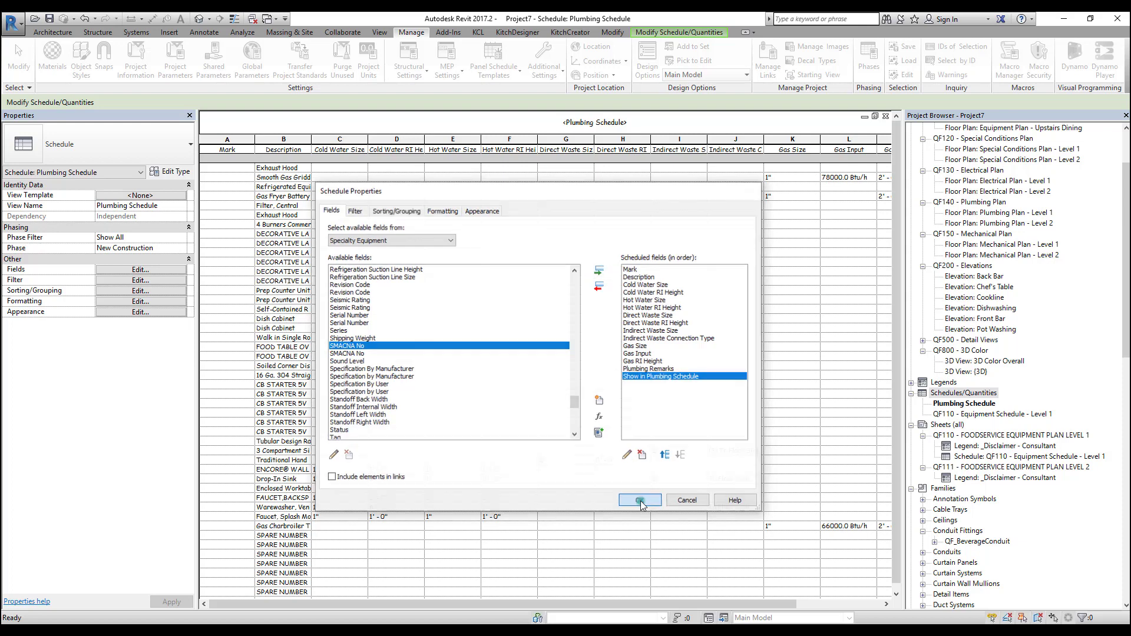
pyautogui.moveTo(490, 607); pyautogui.dragTo(613, 607)
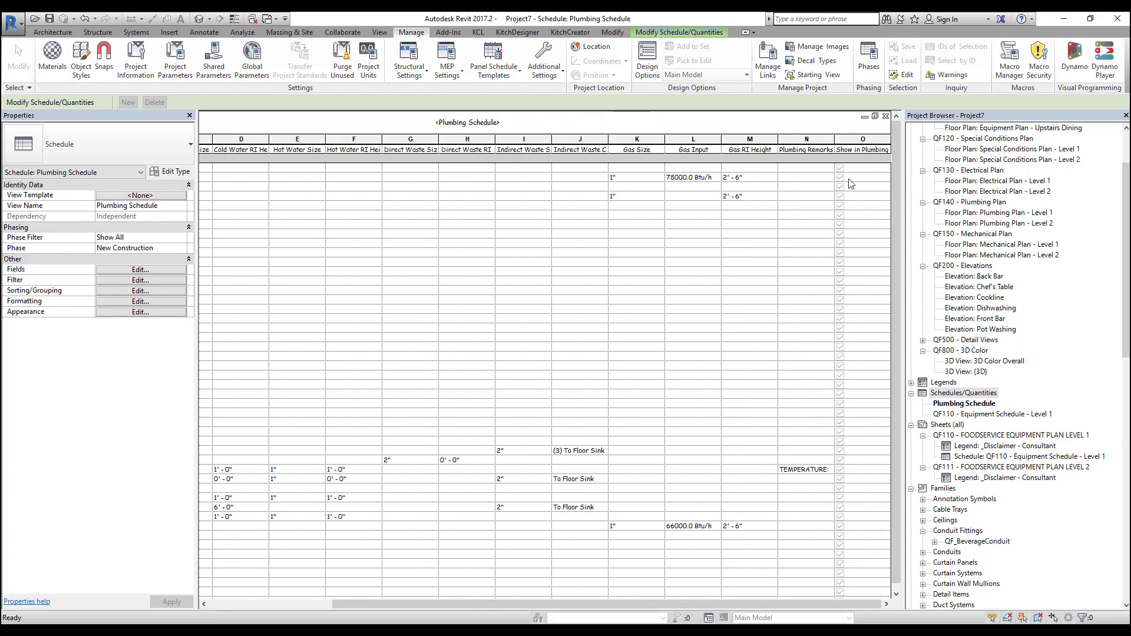
# Step: Clear Show in Plumbing Schedule for the two unwanted rows near the top of the schedule
pyautogui.click(840, 216)
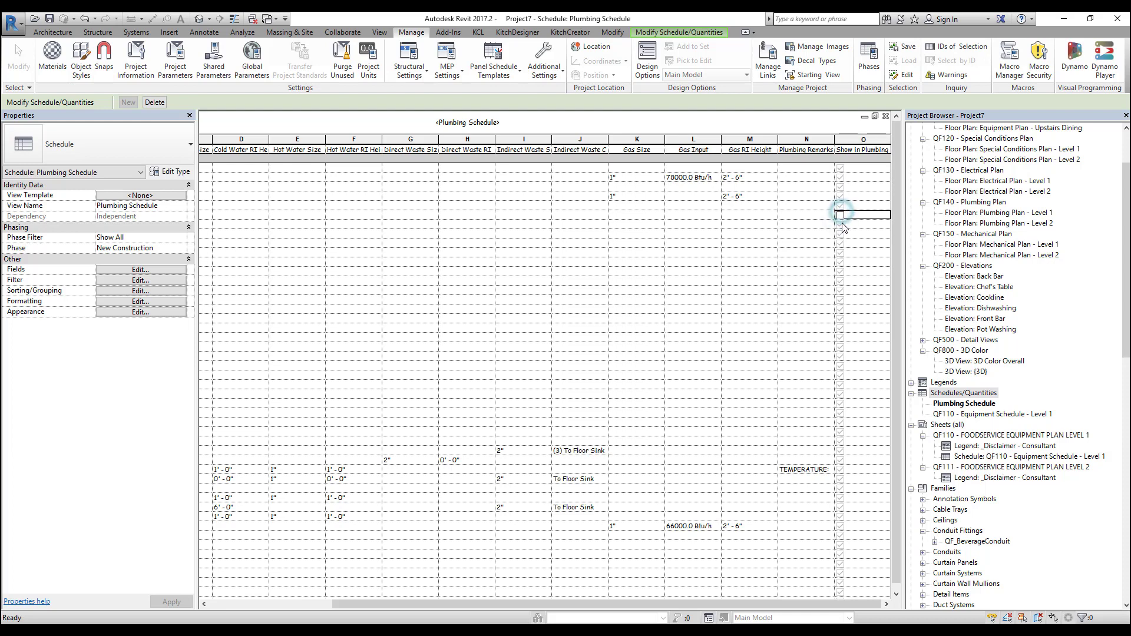
pyautogui.click(841, 225)
# Step: Preview a Show in Plumbing Schedule filter without applying it, then untick two more rows in column O
pyautogui.click(140, 280)
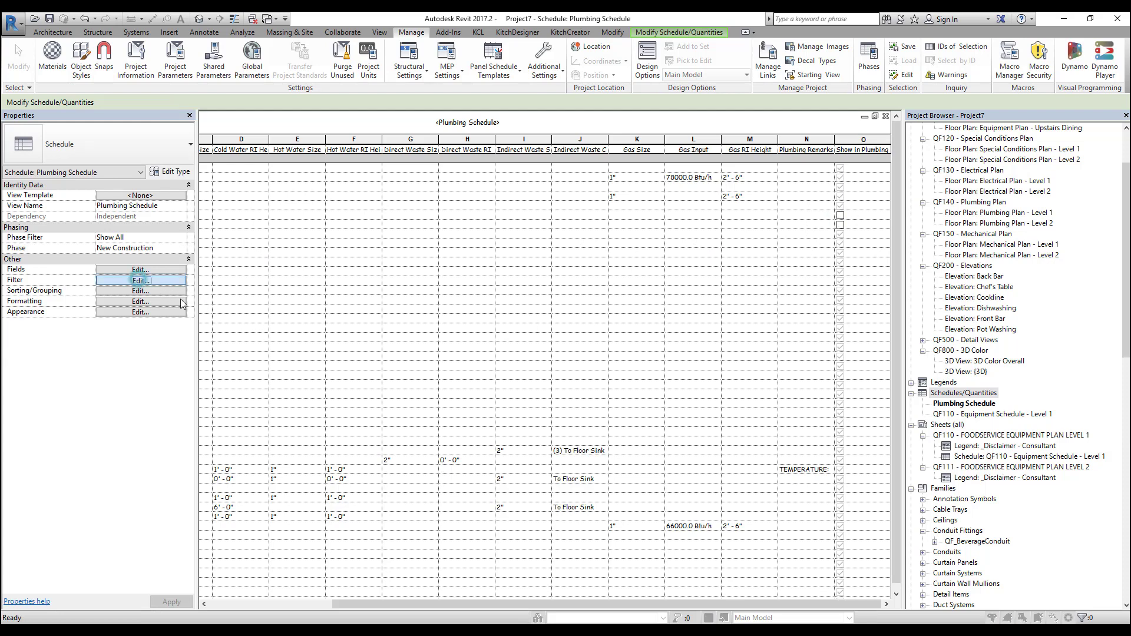
pyautogui.click(430, 234)
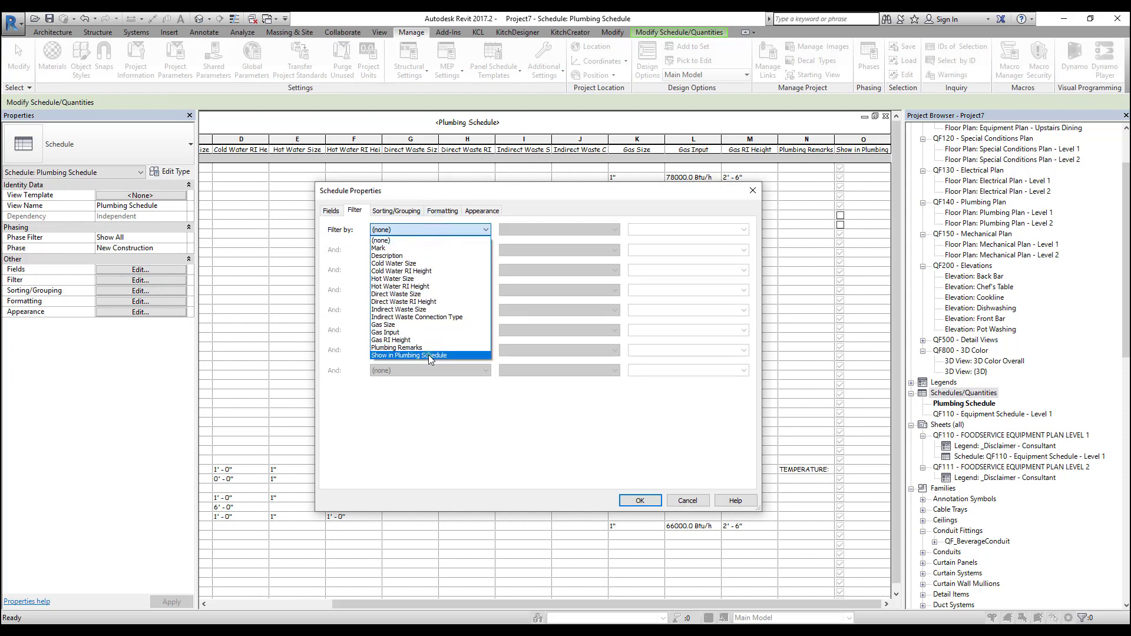
pyautogui.click(429, 355)
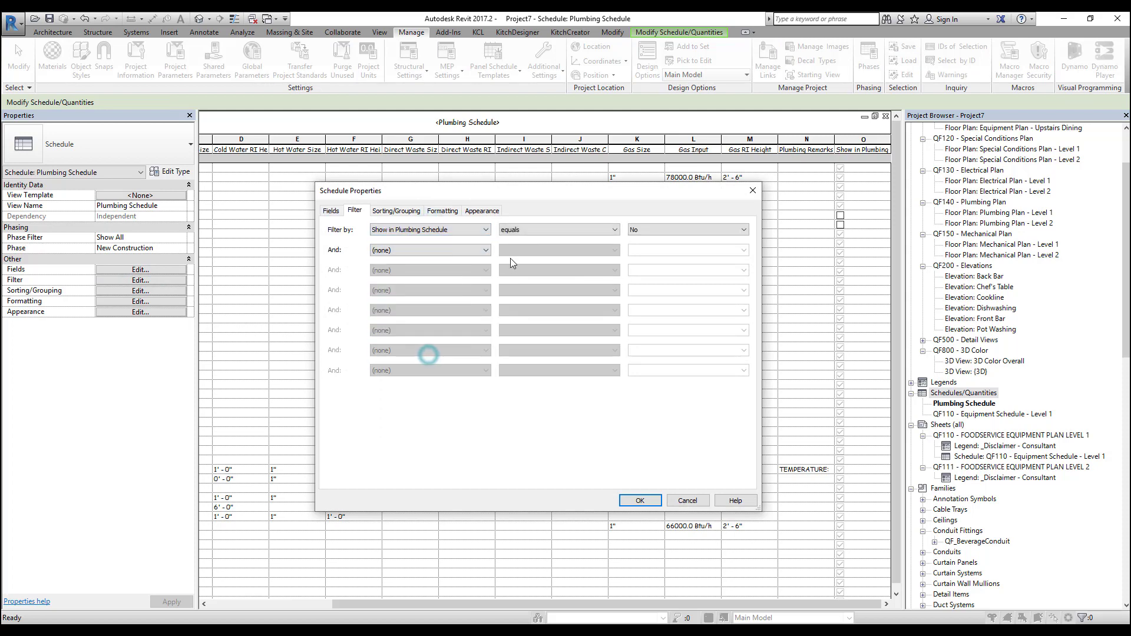
pyautogui.click(550, 230)
pyautogui.click(550, 230)
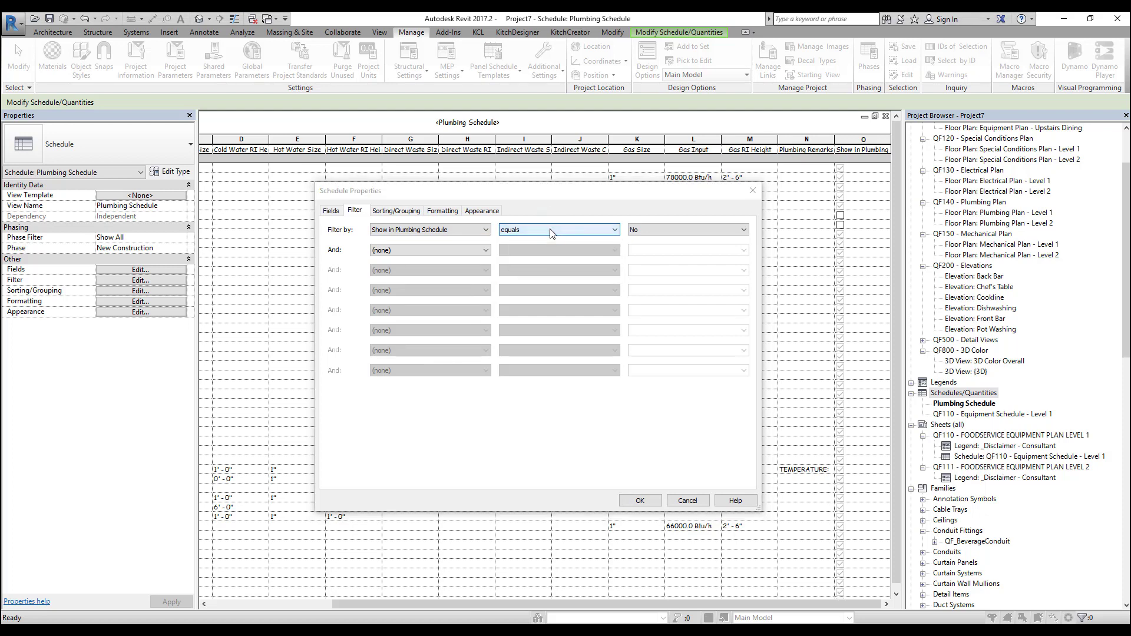
pyautogui.moveTo(556, 195); pyautogui.dragTo(552, 185)
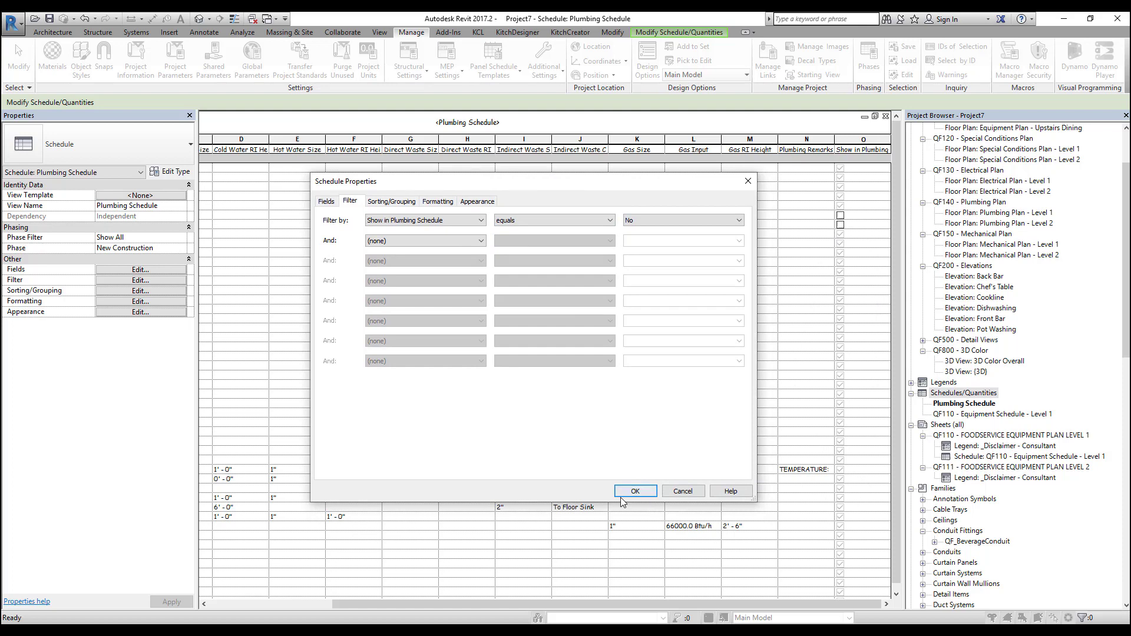
pyautogui.click(683, 491)
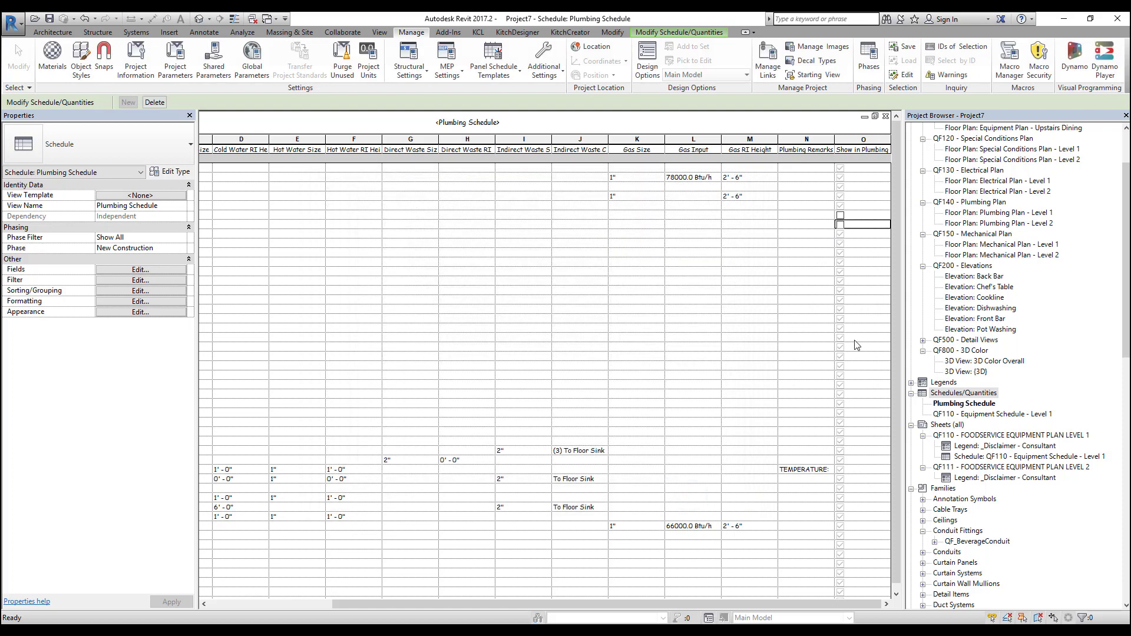
pyautogui.click(842, 234)
pyautogui.click(842, 234)
# Step: Apply the filter 'Show in Plumbing Schedule does not equal No' to the schedule
pyautogui.click(114, 281)
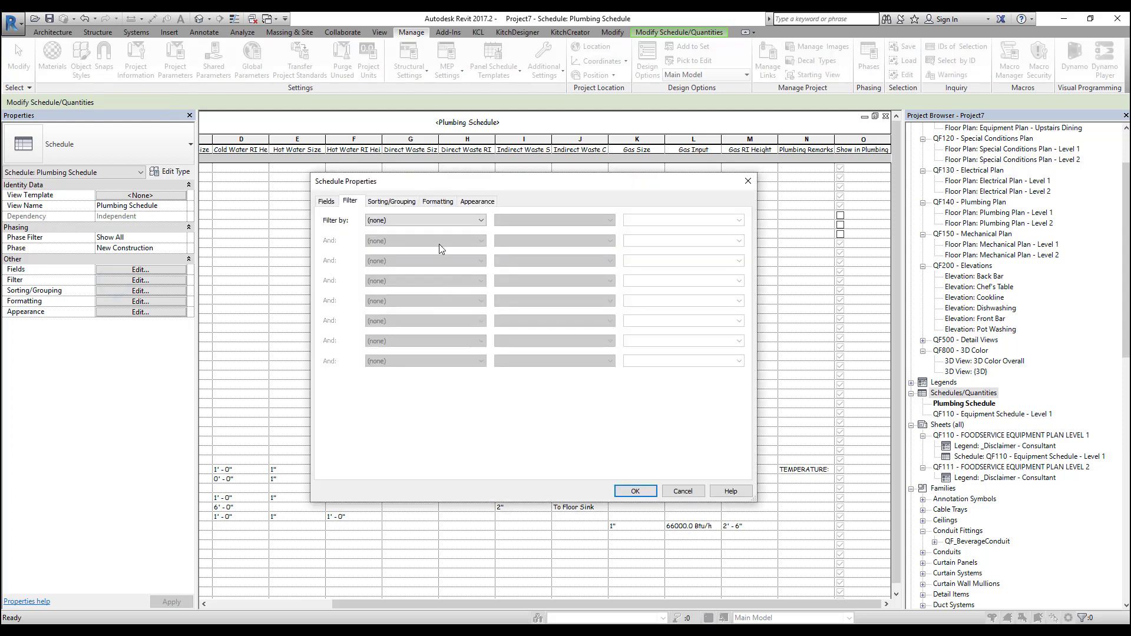
pyautogui.click(440, 220)
pyautogui.click(426, 345)
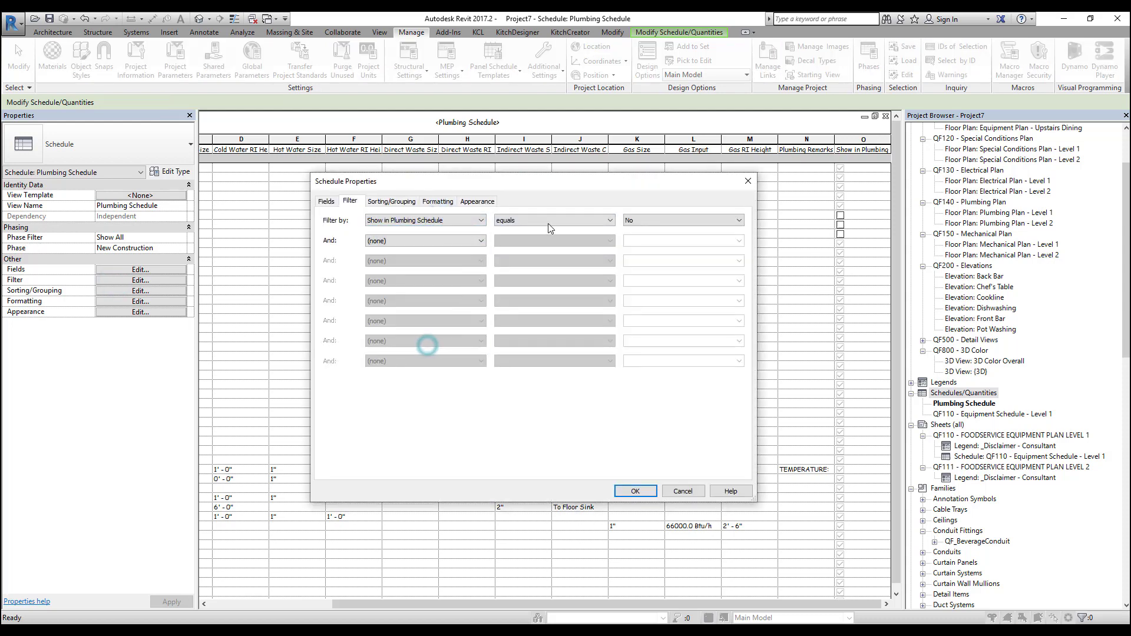
pyautogui.click(548, 220)
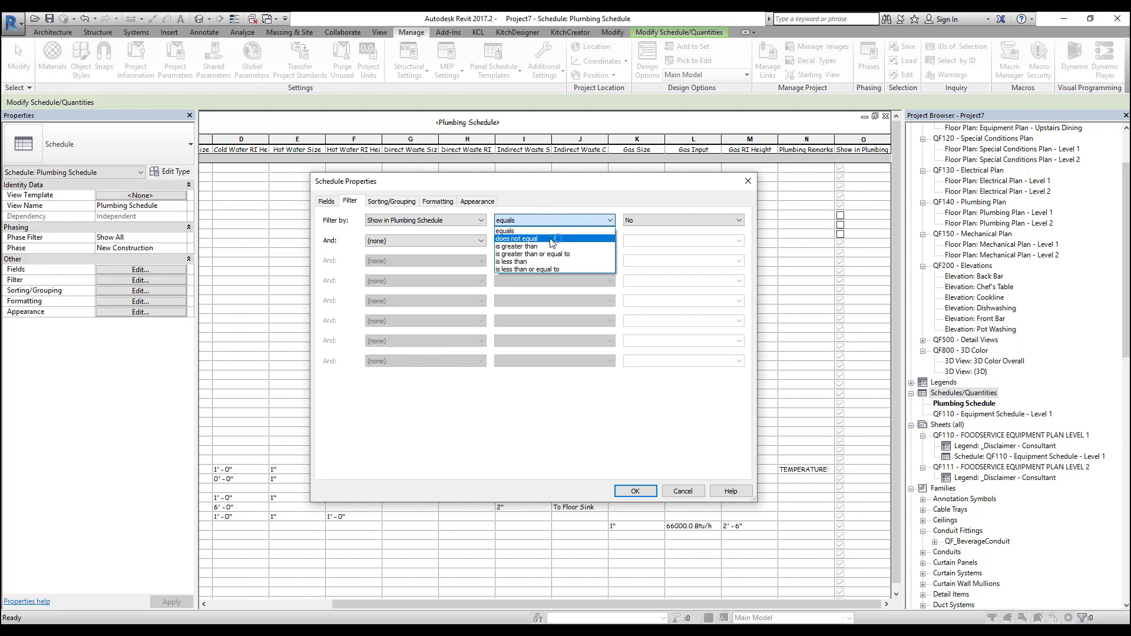
pyautogui.click(550, 238)
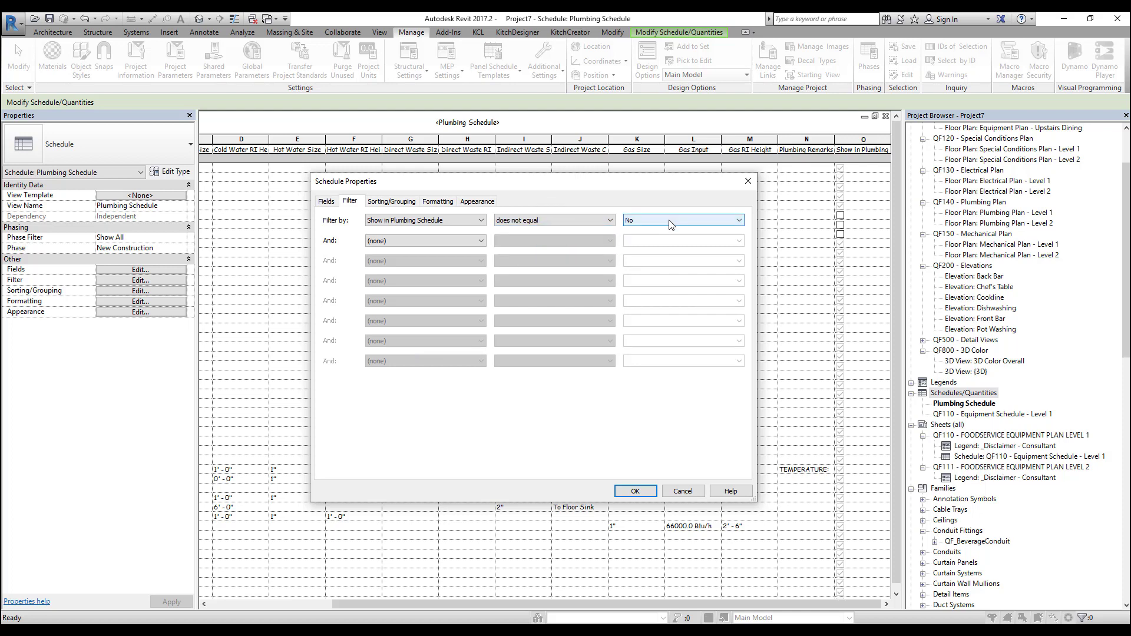
pyautogui.click(564, 224)
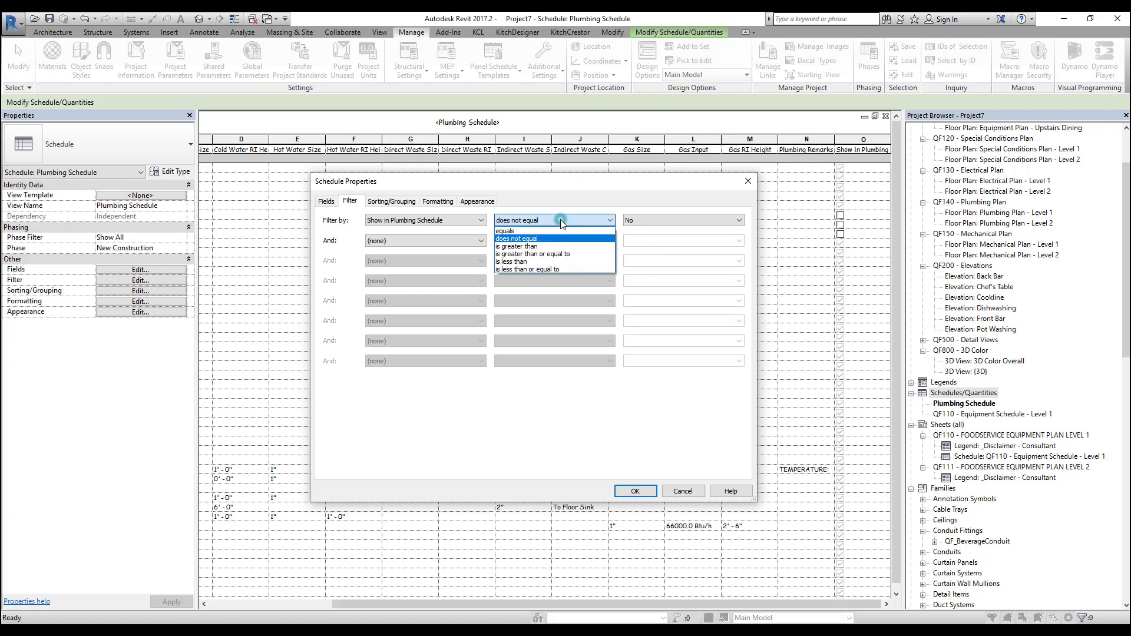
pyautogui.click(549, 232)
pyautogui.click(646, 222)
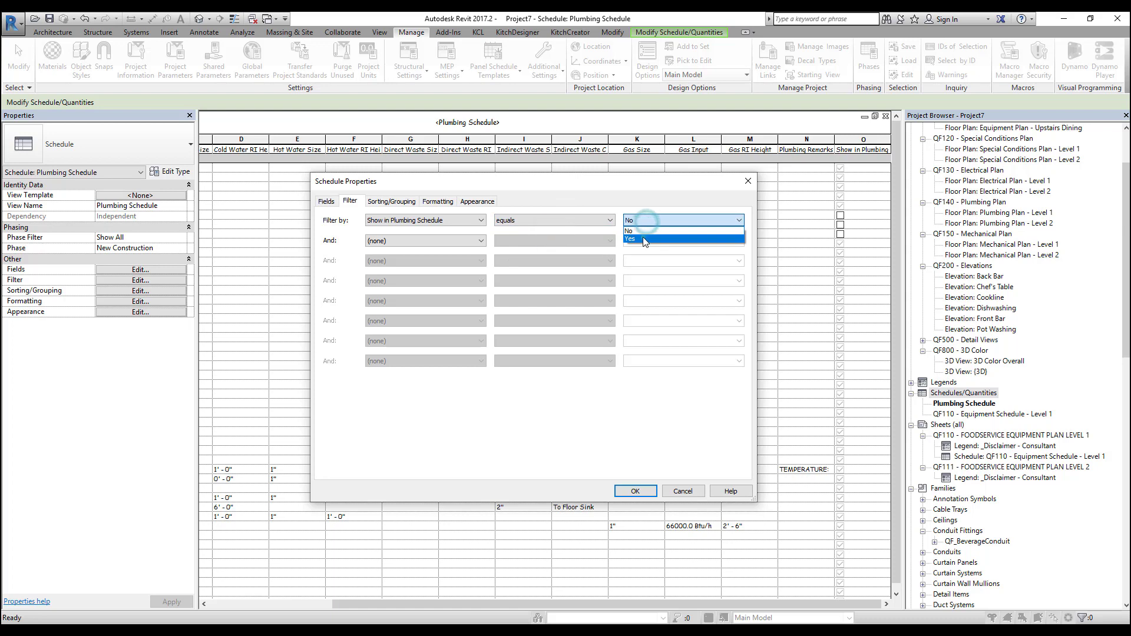
pyautogui.click(641, 238)
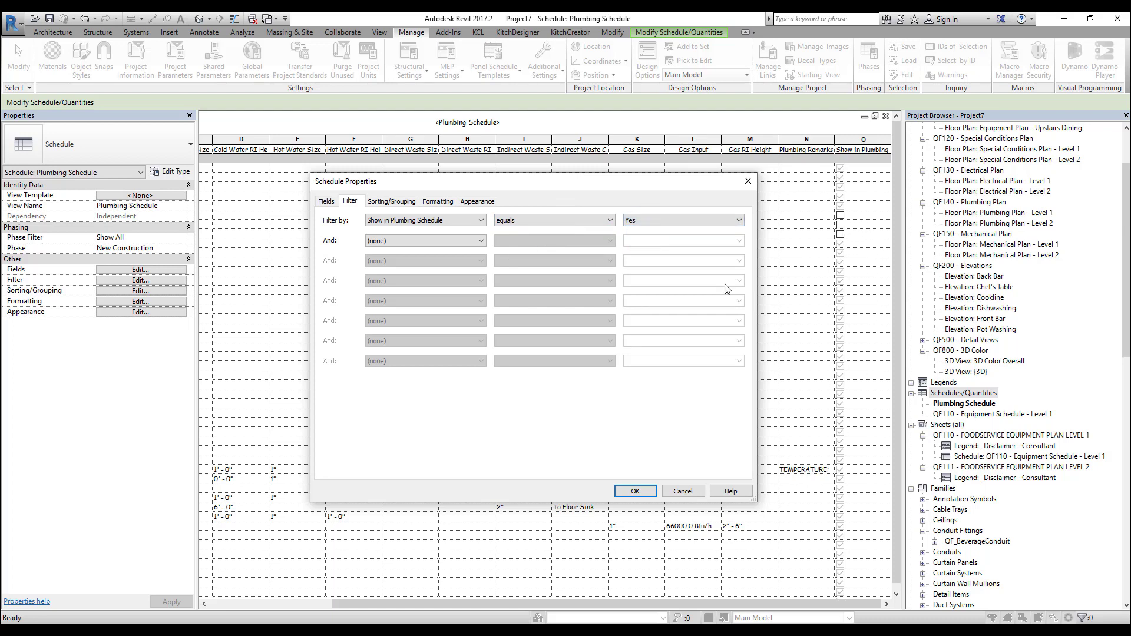
pyautogui.click(571, 226)
pyautogui.click(556, 238)
pyautogui.click(647, 220)
pyautogui.click(654, 231)
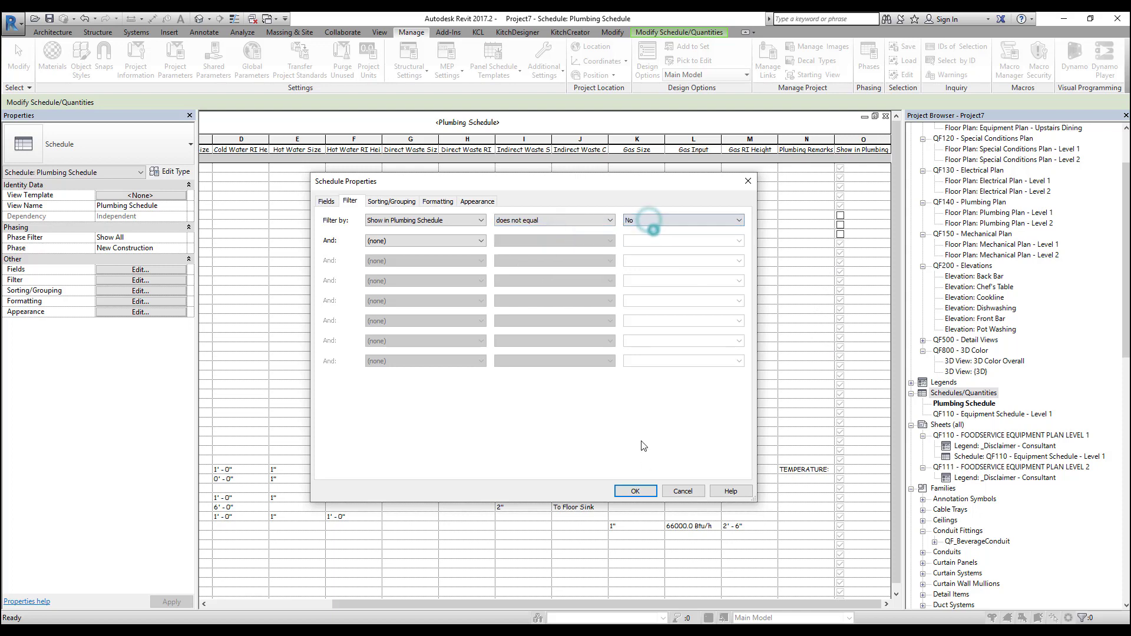
pyautogui.click(636, 491)
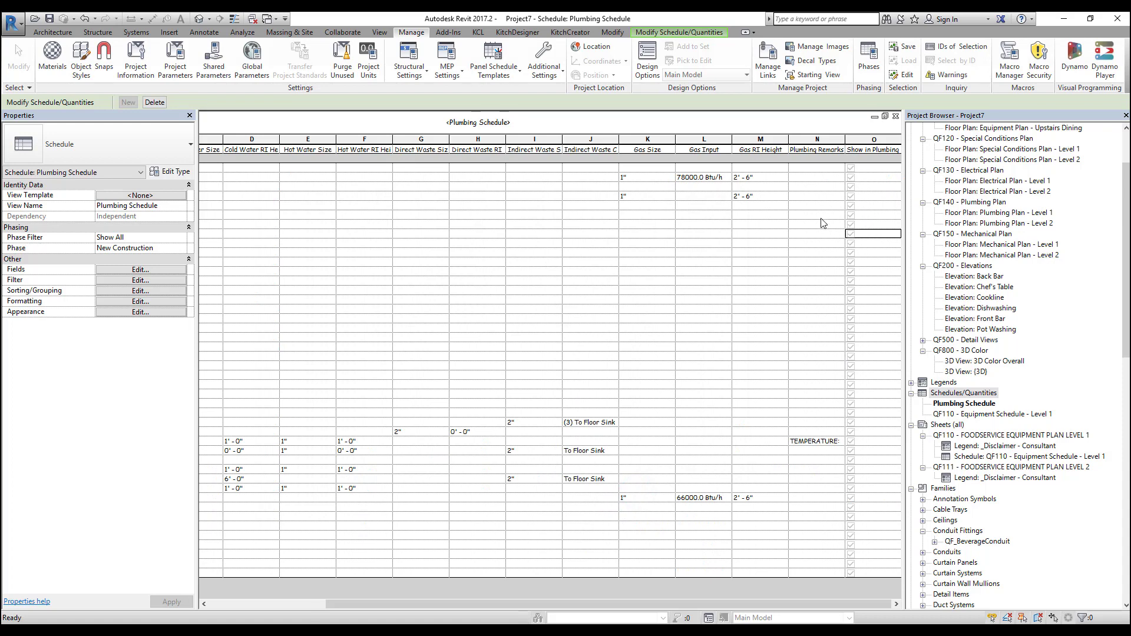
# Step: Untick the first empty row's Show in Plumbing Schedule box so it drops from the schedule
pyautogui.click(851, 205)
pyautogui.click(855, 207)
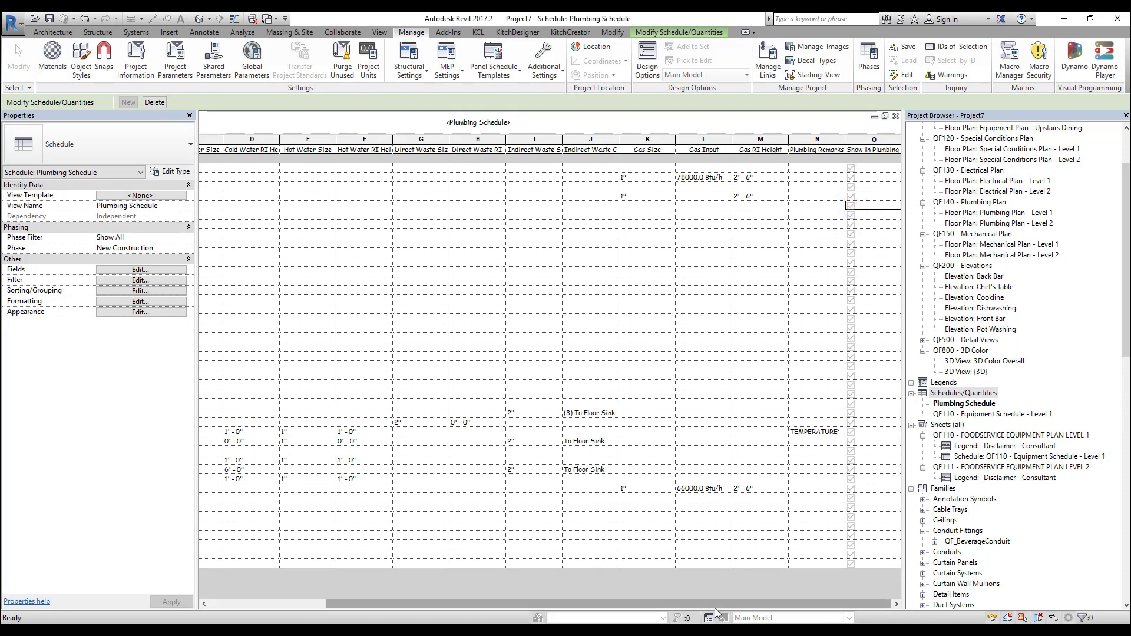
pyautogui.moveTo(703, 604); pyautogui.dragTo(586, 602)
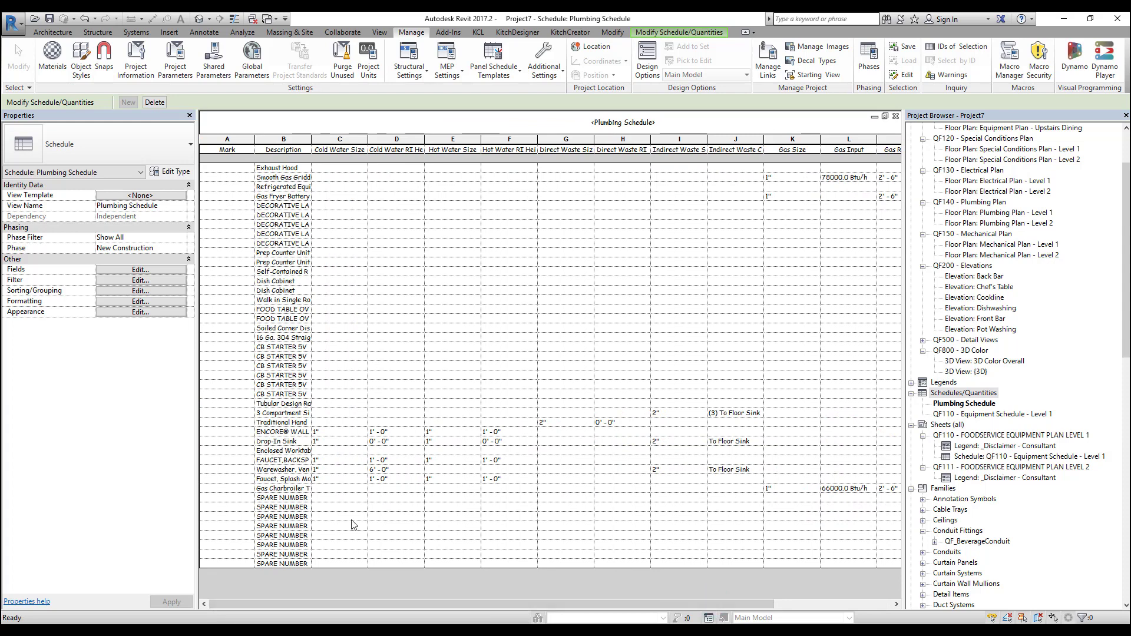
pyautogui.moveTo(431, 607); pyautogui.dragTo(549, 607)
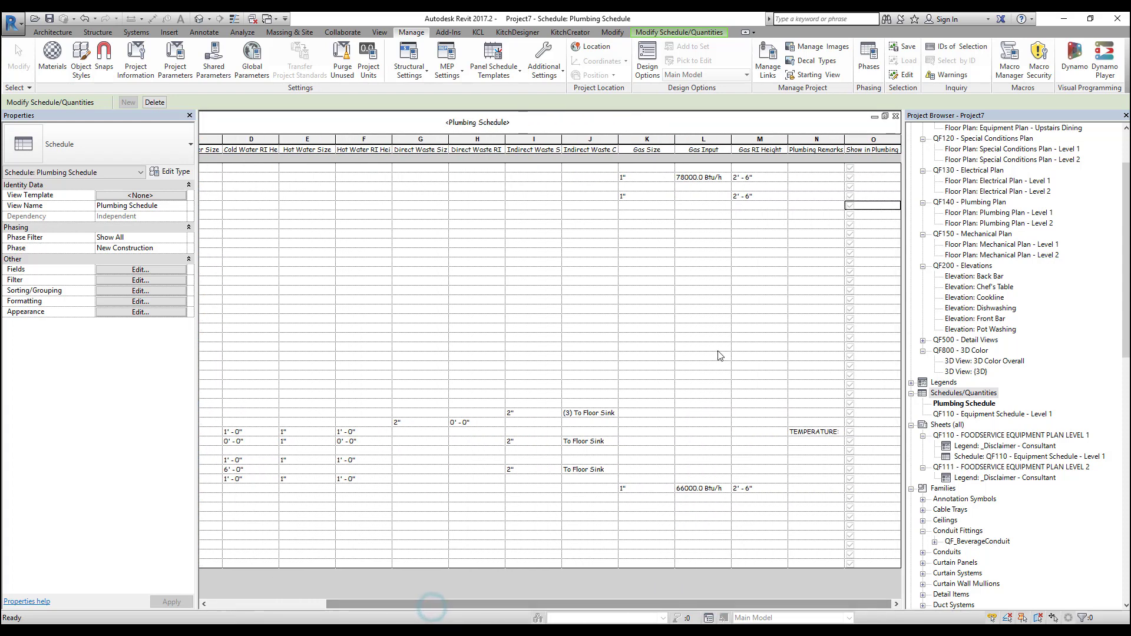
# Step: Untick the long run of empty rows at the top, down to below the gas items
pyautogui.click(850, 206)
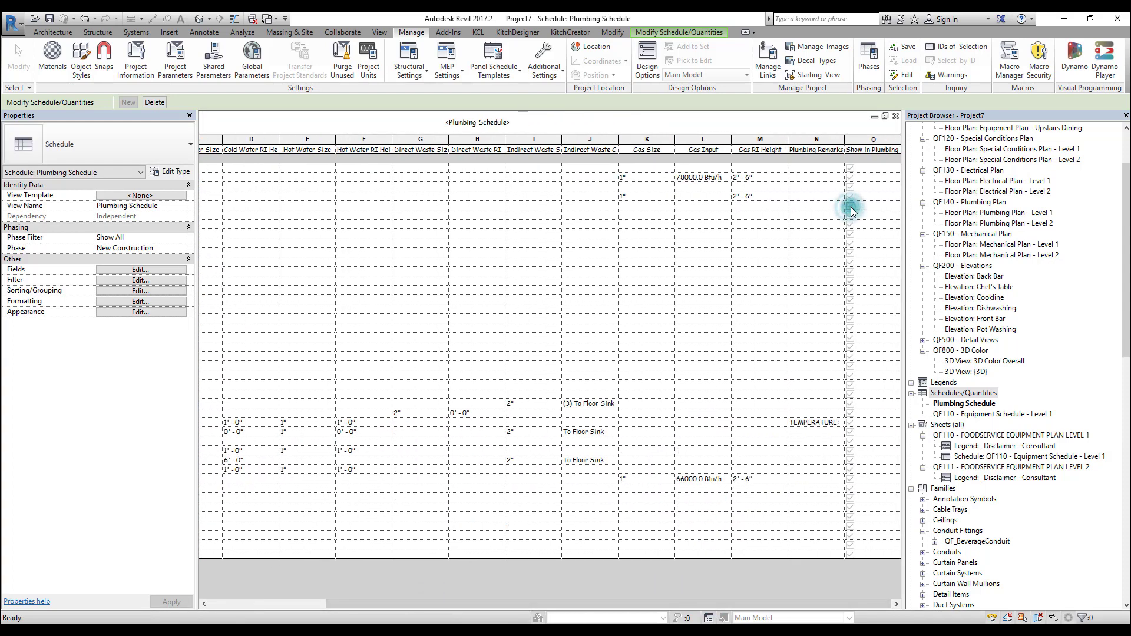
pyautogui.click(850, 206)
pyautogui.click(850, 206)
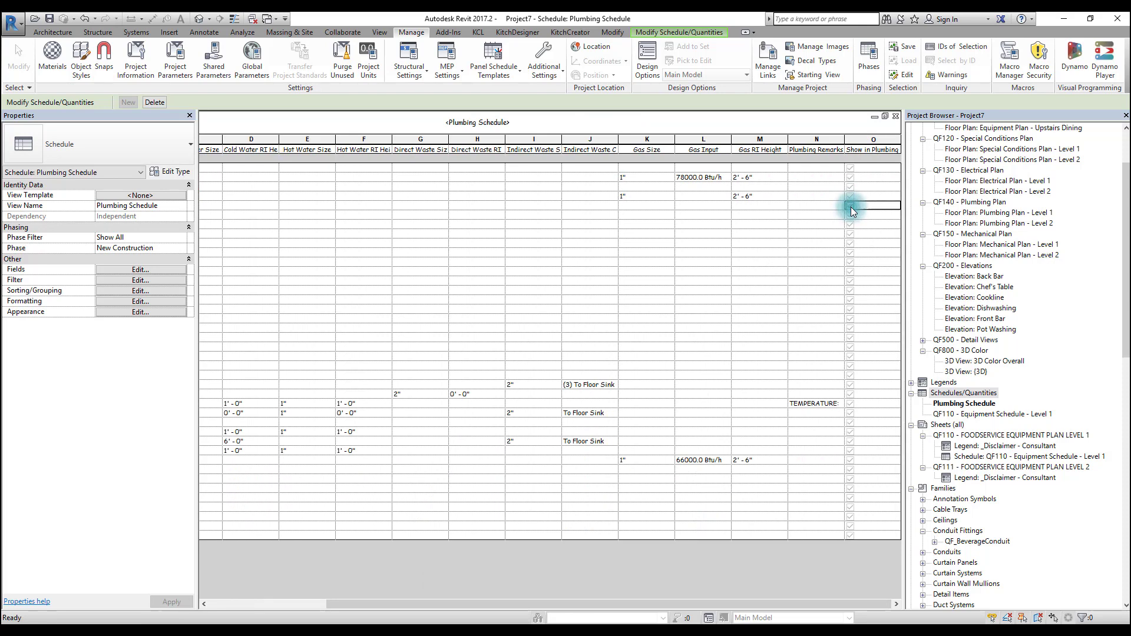
pyautogui.click(849, 206)
pyautogui.click(850, 206)
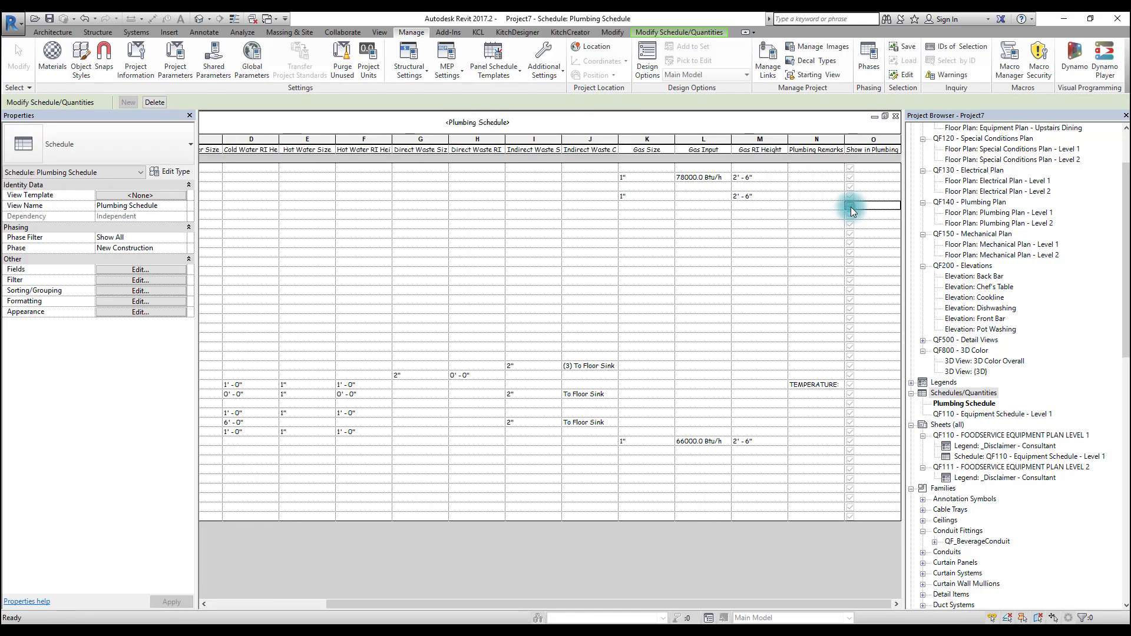
pyautogui.click(850, 206)
pyautogui.click(850, 207)
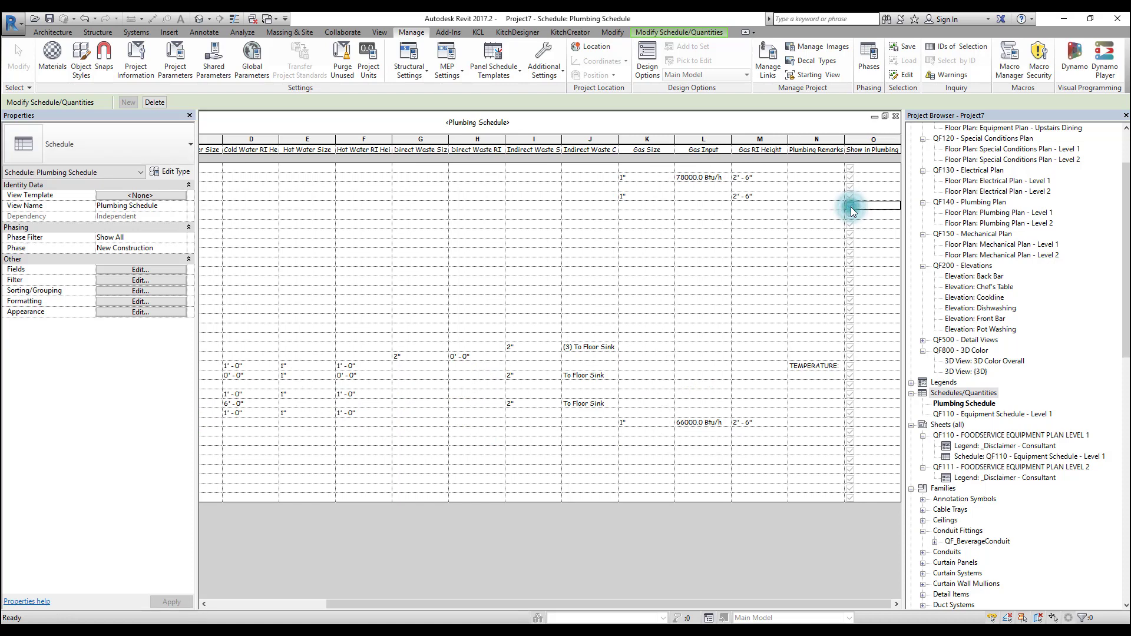
pyautogui.click(850, 206)
pyautogui.click(850, 206)
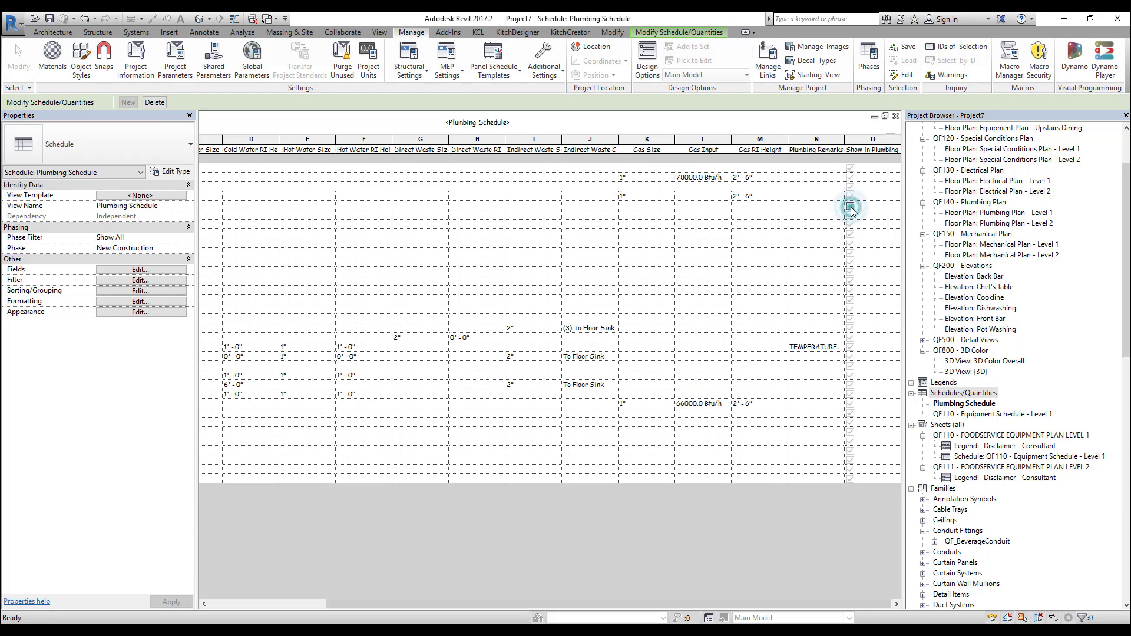
pyautogui.click(850, 206)
pyautogui.click(850, 206)
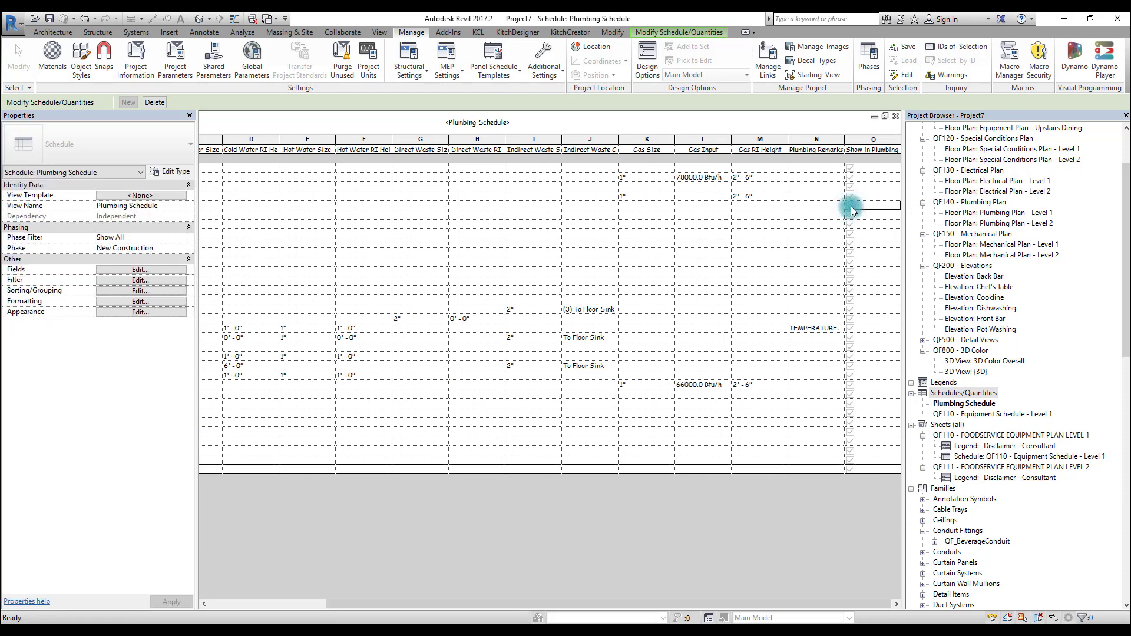
pyautogui.click(850, 206)
pyautogui.click(850, 206)
pyautogui.click(850, 206)
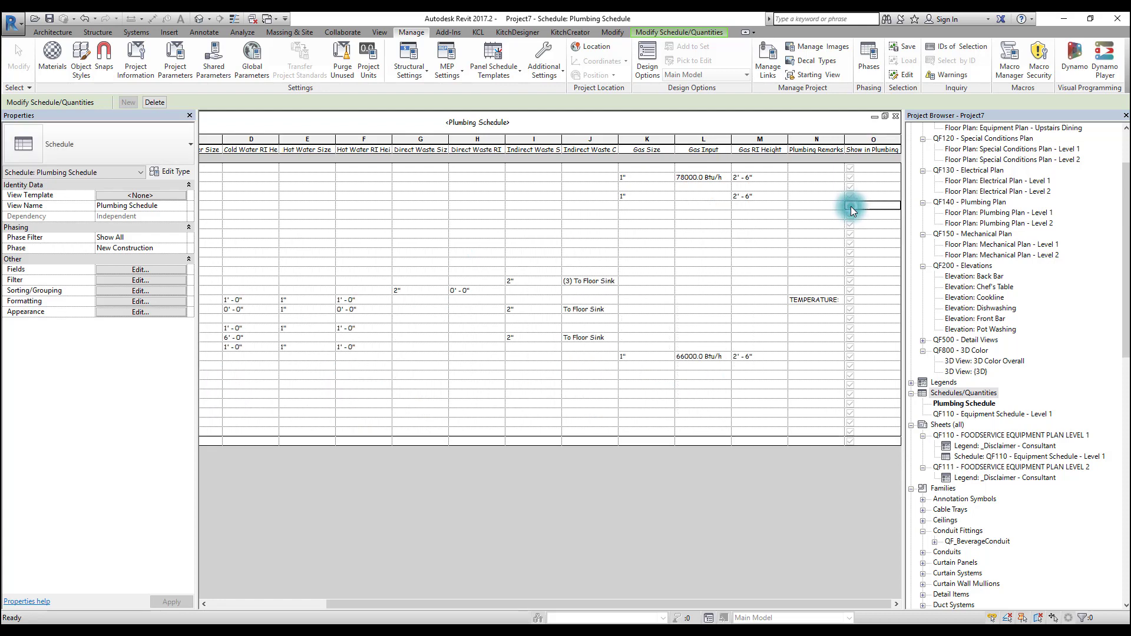
pyautogui.click(850, 206)
pyautogui.click(850, 206)
pyautogui.click(850, 206)
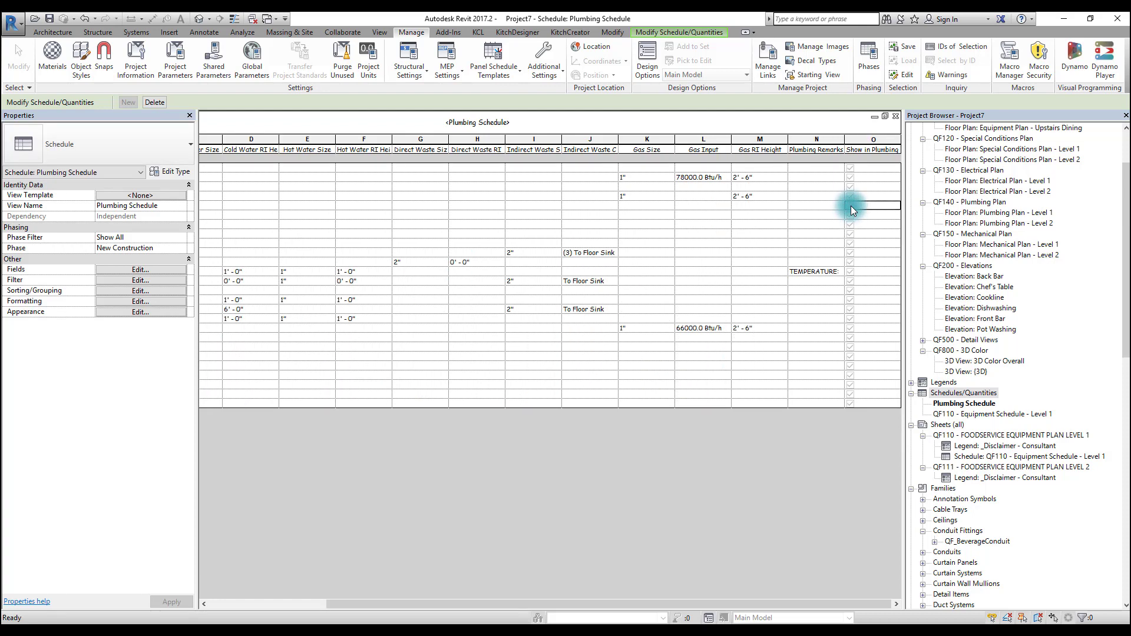
pyautogui.click(850, 206)
pyautogui.click(850, 206)
pyautogui.click(850, 206)
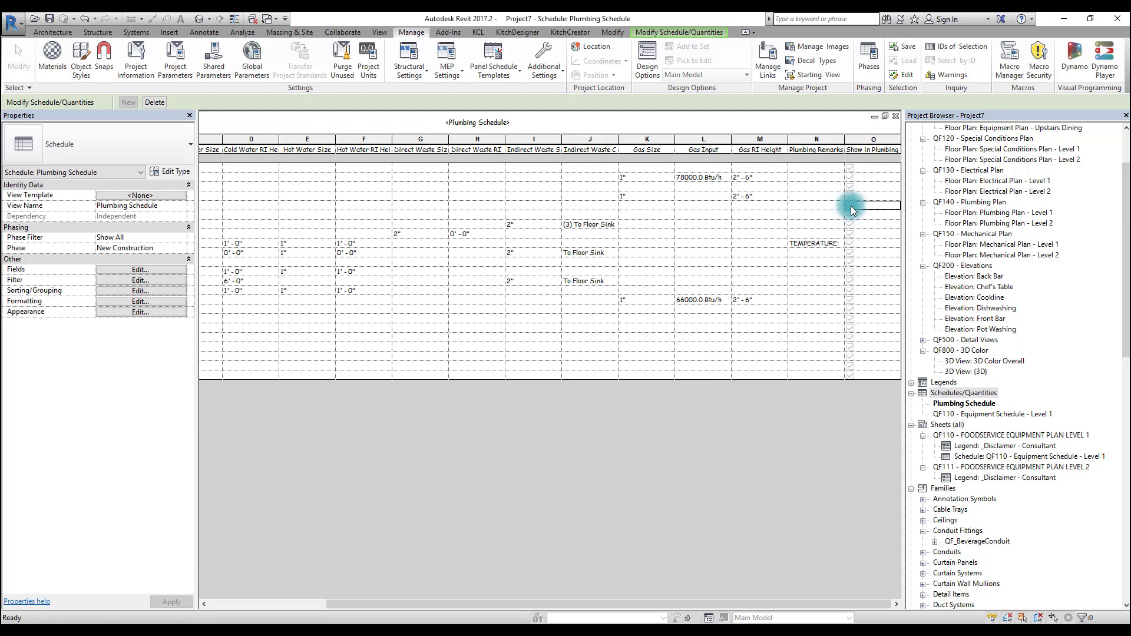
pyautogui.click(850, 206)
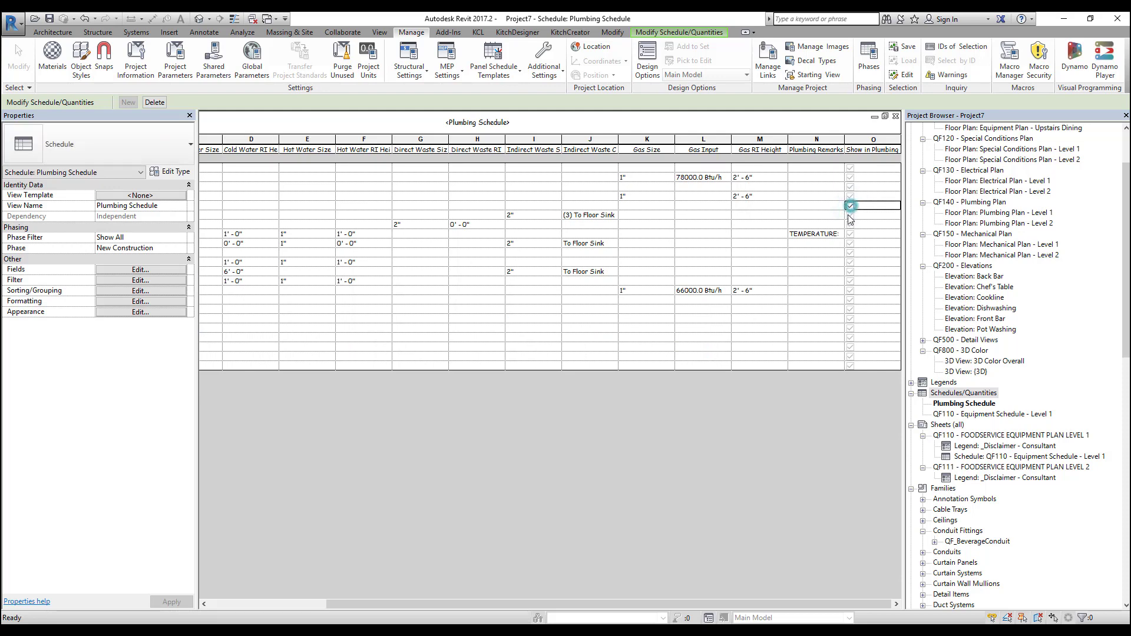
pyautogui.click(849, 206)
# Step: Untick the remaining empty rows near the bottom, leaving 11 named equipment rows, and scroll back left
pyautogui.click(849, 291)
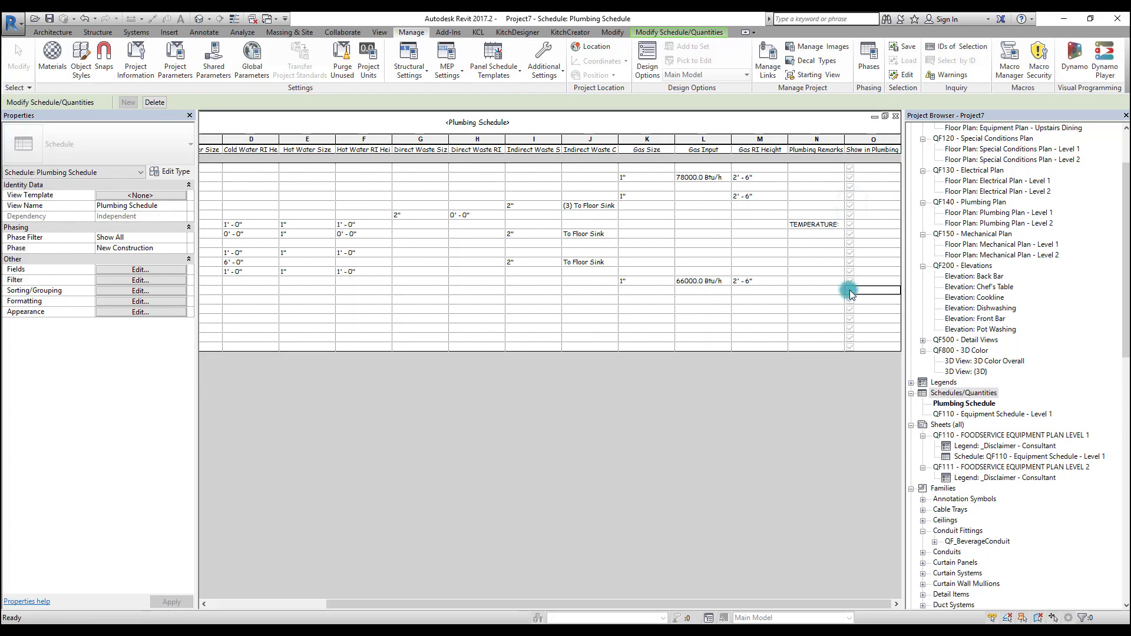
pyautogui.click(850, 290)
pyautogui.click(849, 291)
pyautogui.click(850, 291)
pyautogui.click(850, 291)
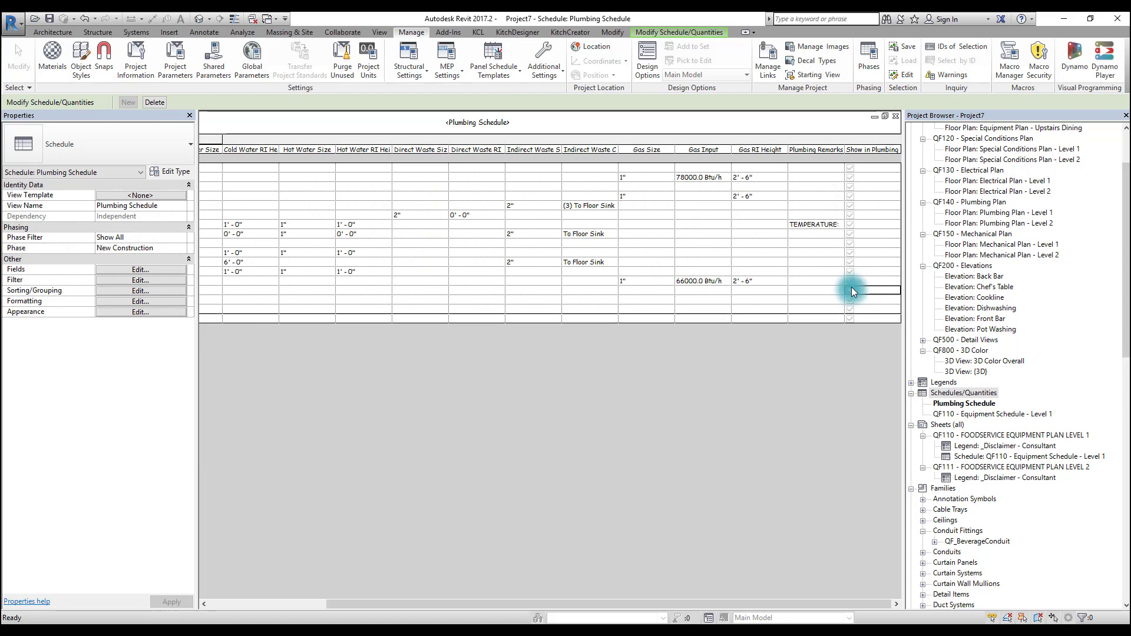
pyautogui.click(850, 291)
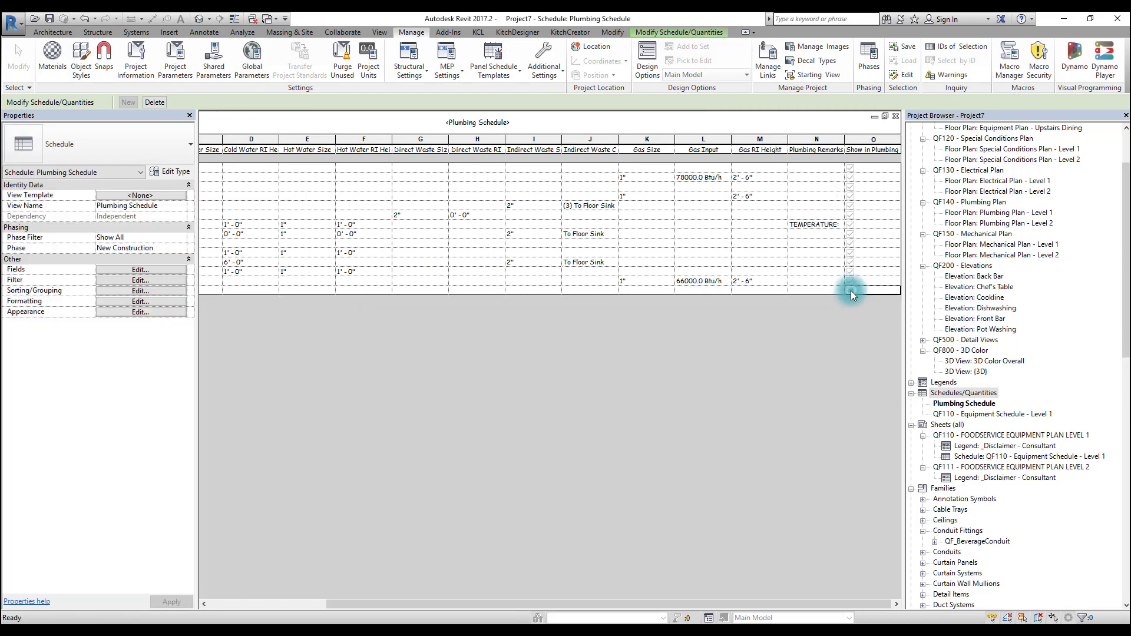
pyautogui.click(850, 288)
pyautogui.click(850, 271)
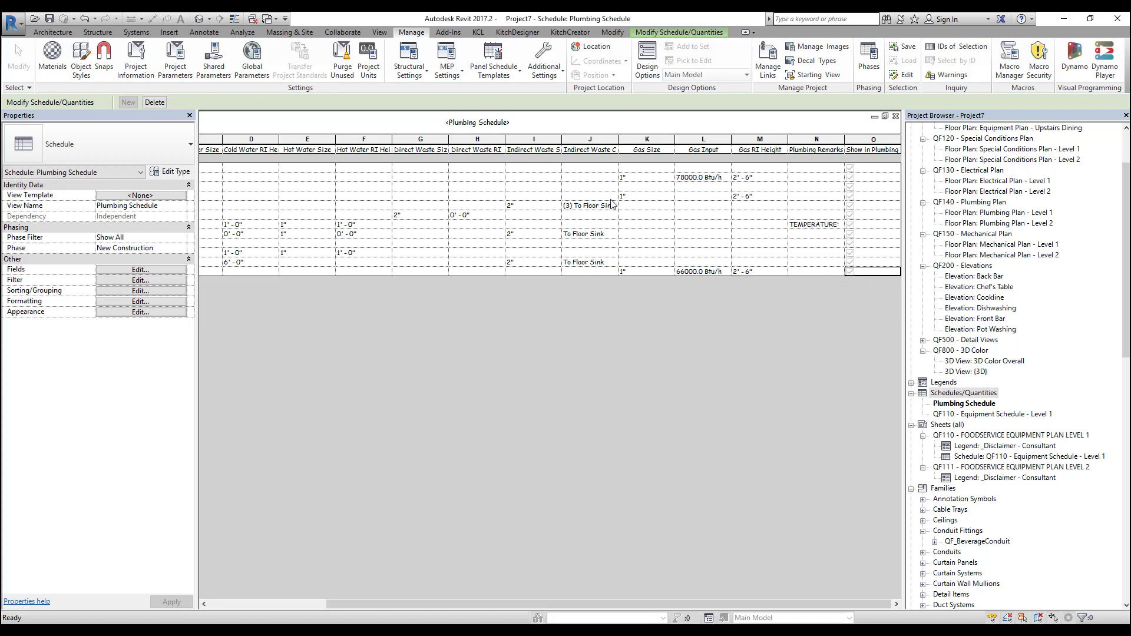
pyautogui.click(855, 172)
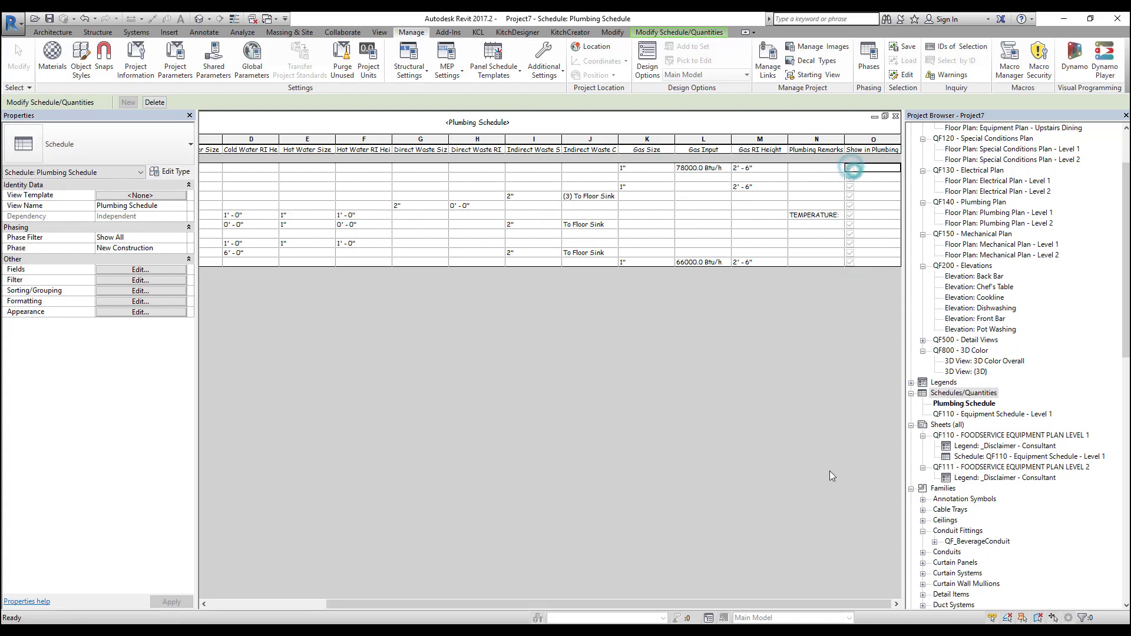
pyautogui.hscroll(-3, 745, 606)
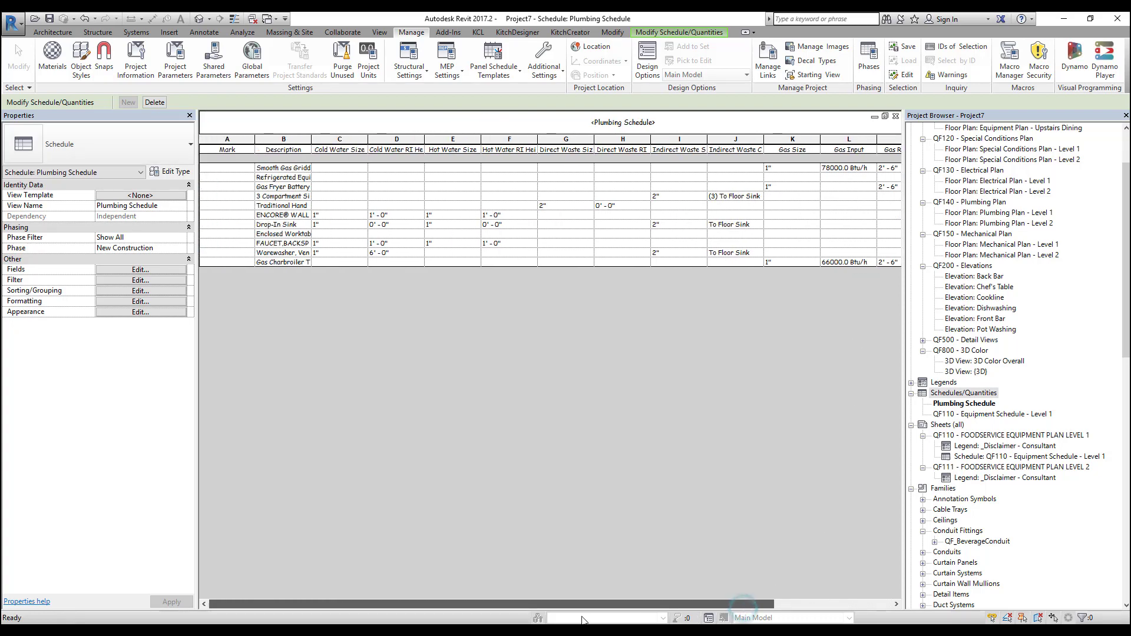